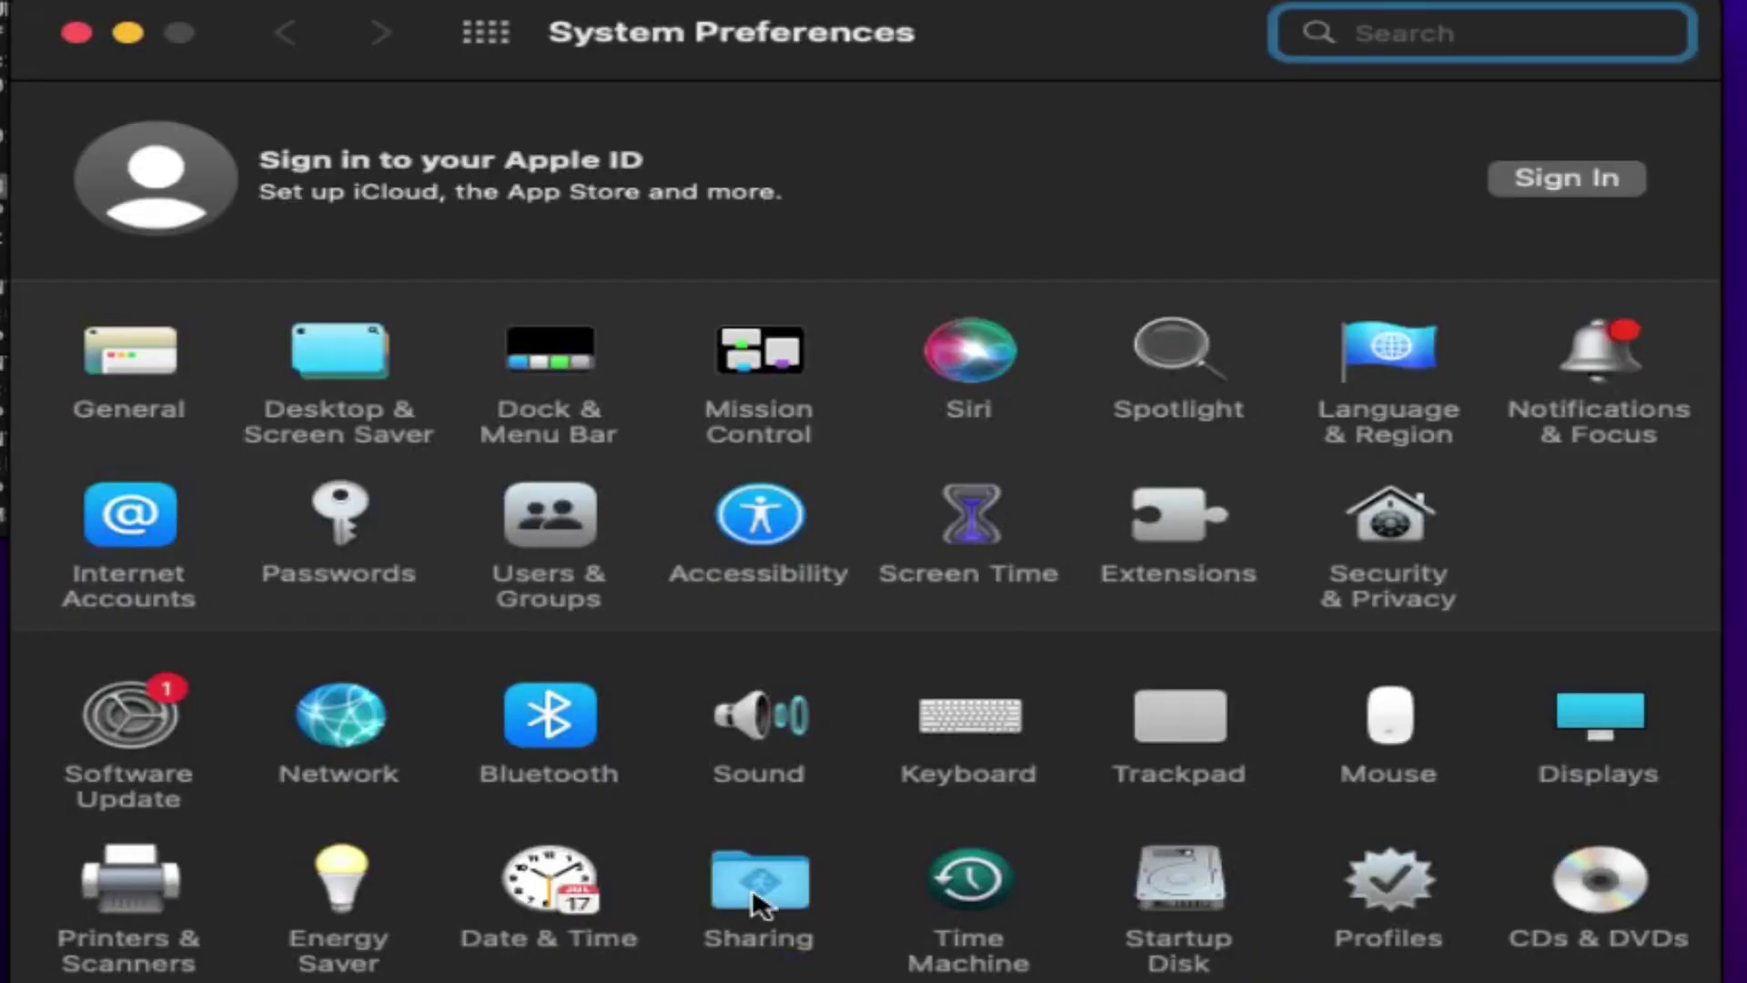
- Show the File Sharing service details in Sharing, confirming it is on at smb://192.168.29.31
{"action": "left_click", "coordinate": [760, 906]}
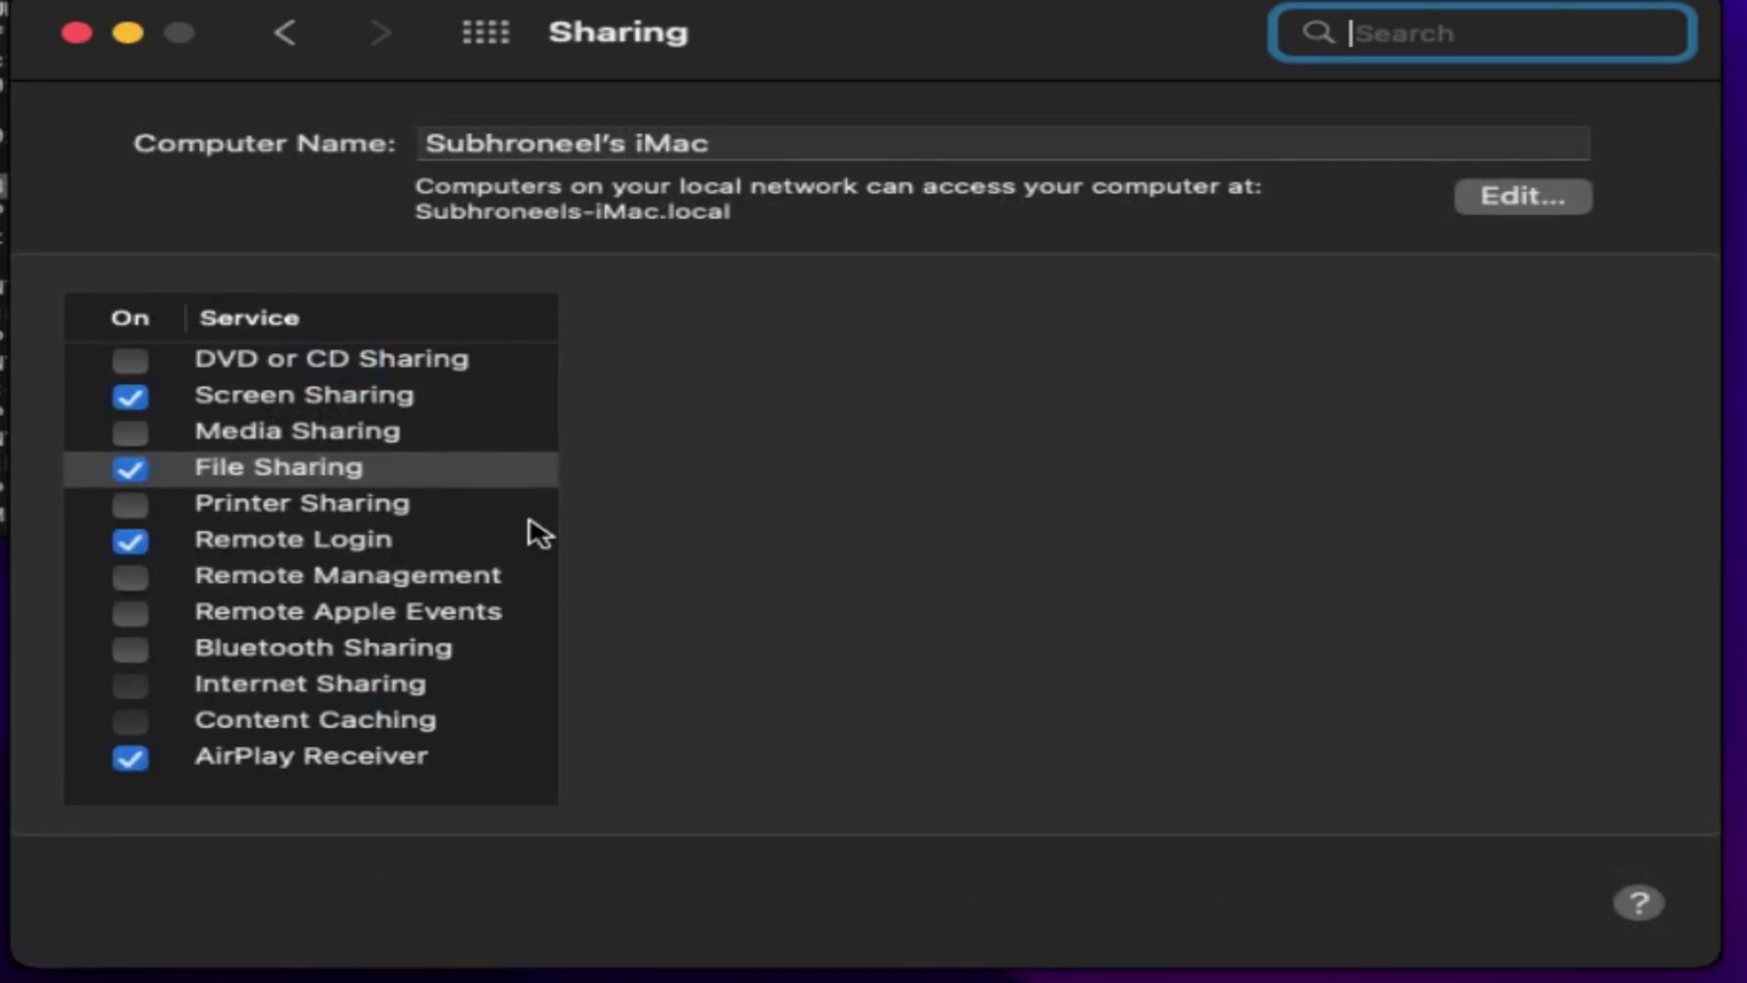
{"action": "left_click", "coordinate": [401, 473]}
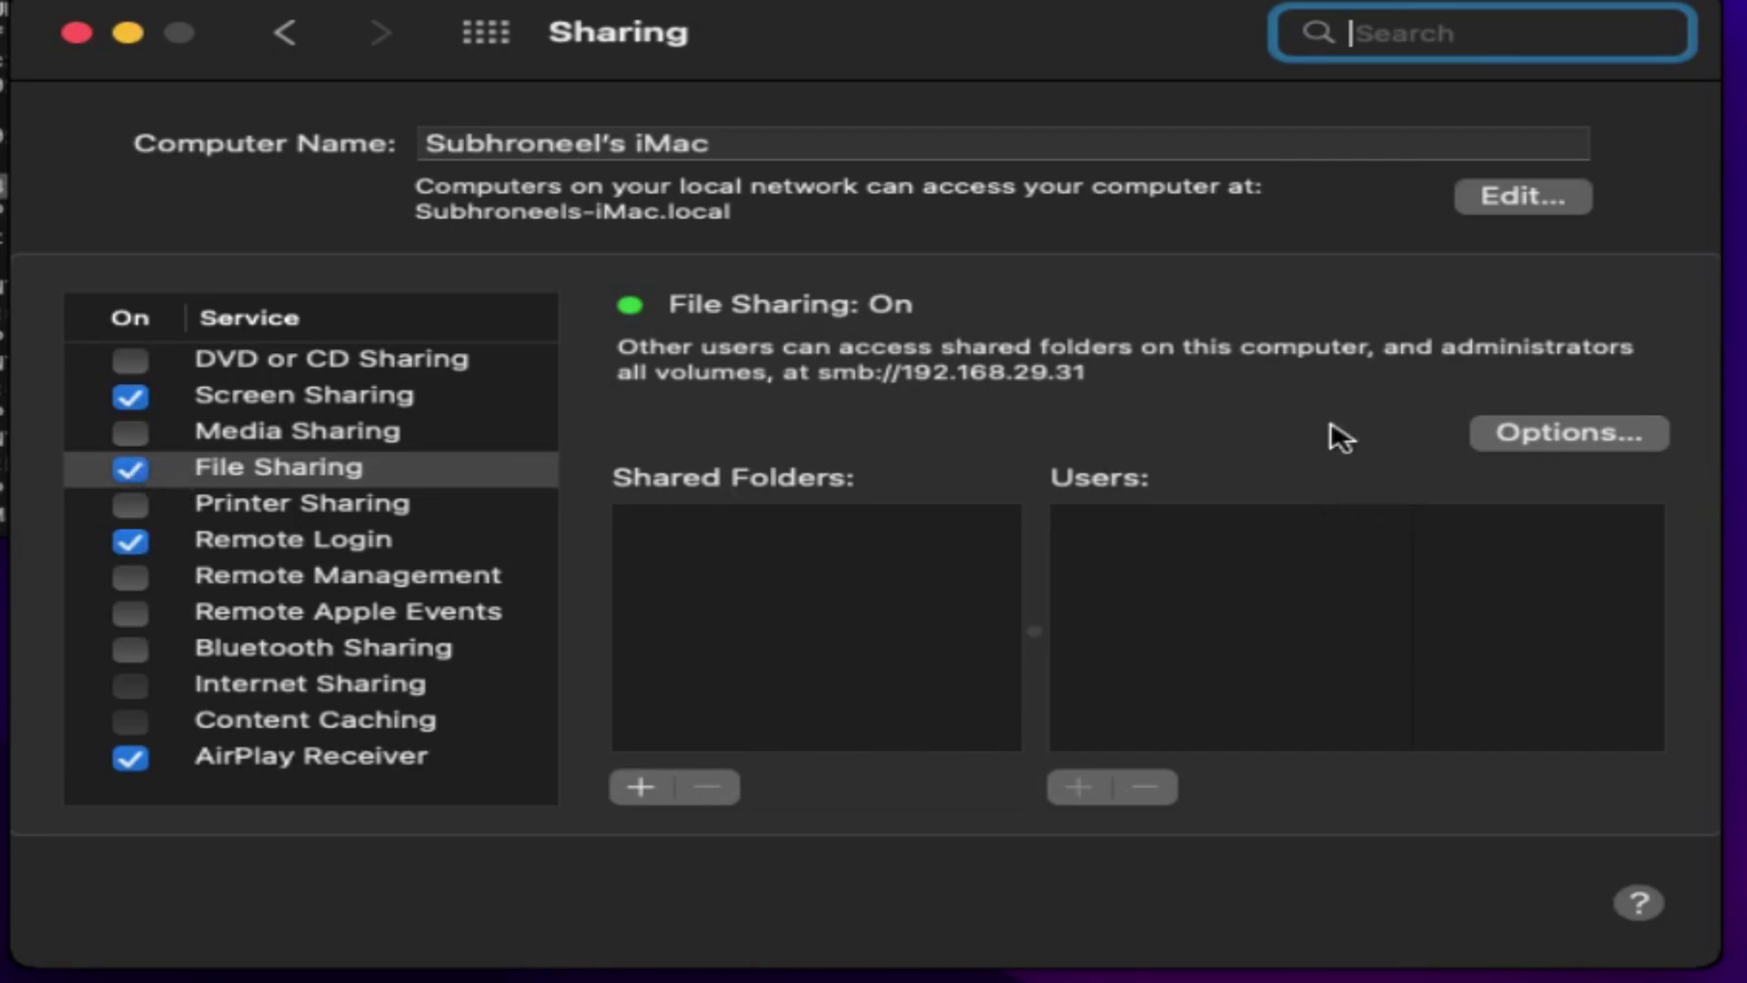
- Enable Windows SMB file sharing for the Mac user's account, storing the account password
{"action": "left_click", "coordinate": [1511, 448]}
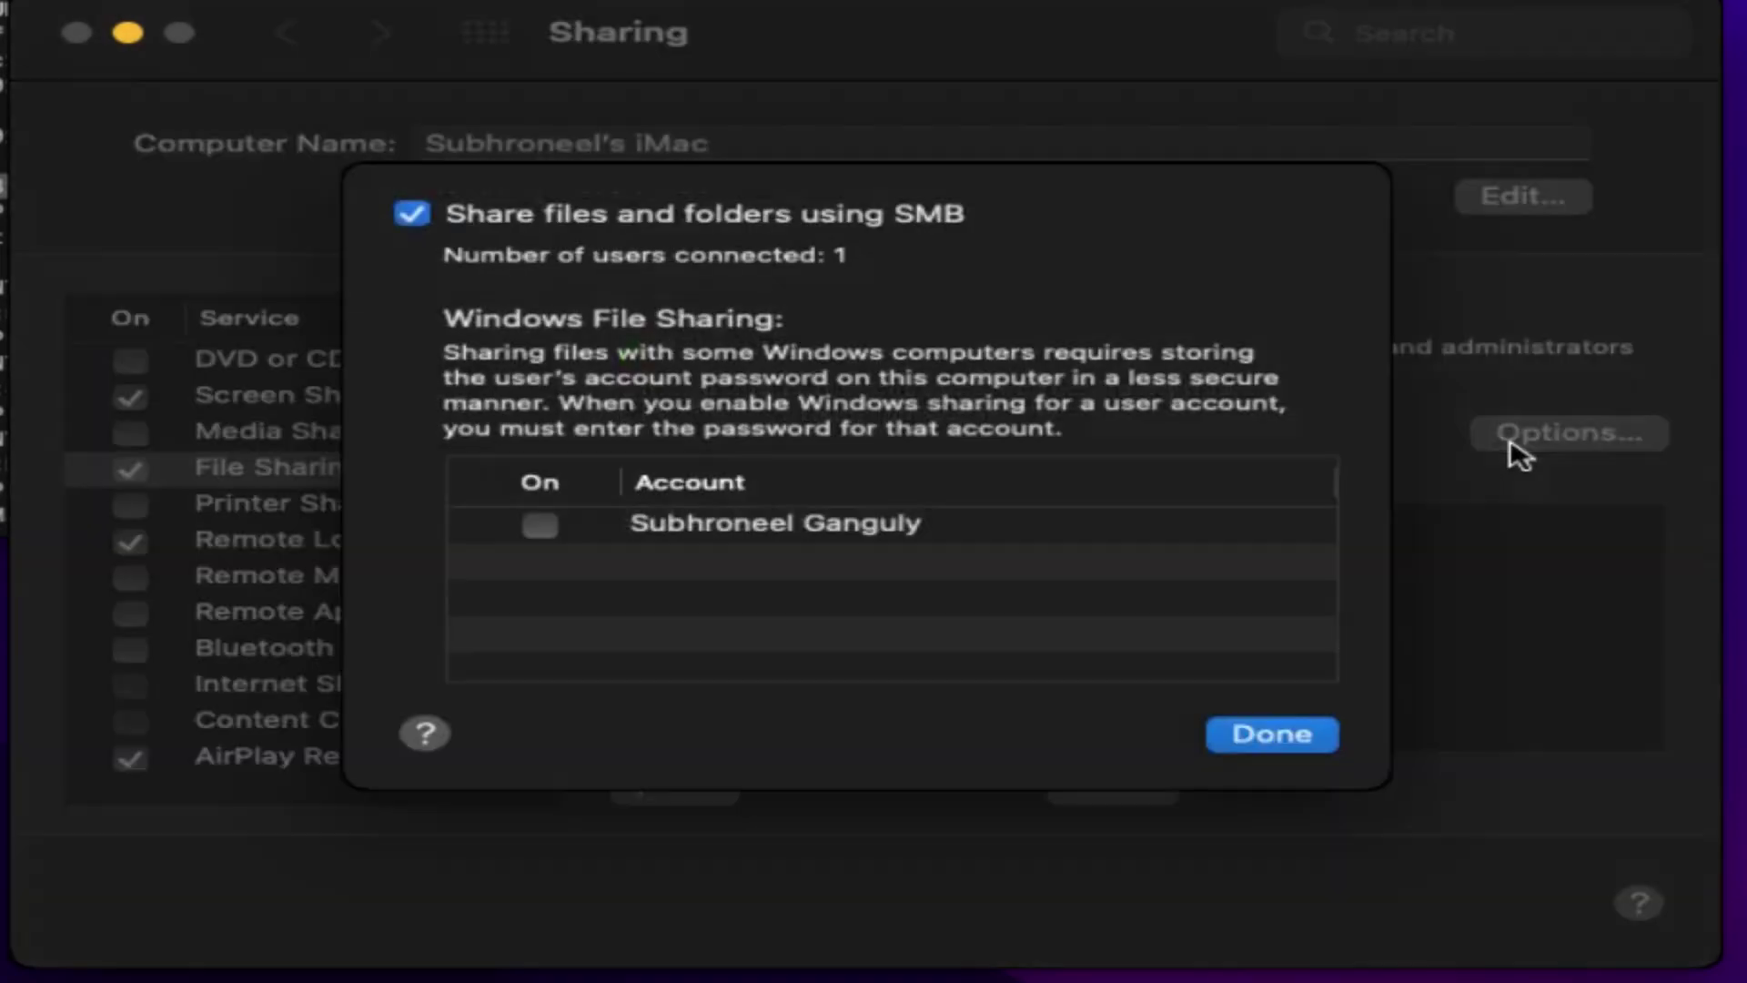
{"action": "left_click", "coordinate": [540, 526]}
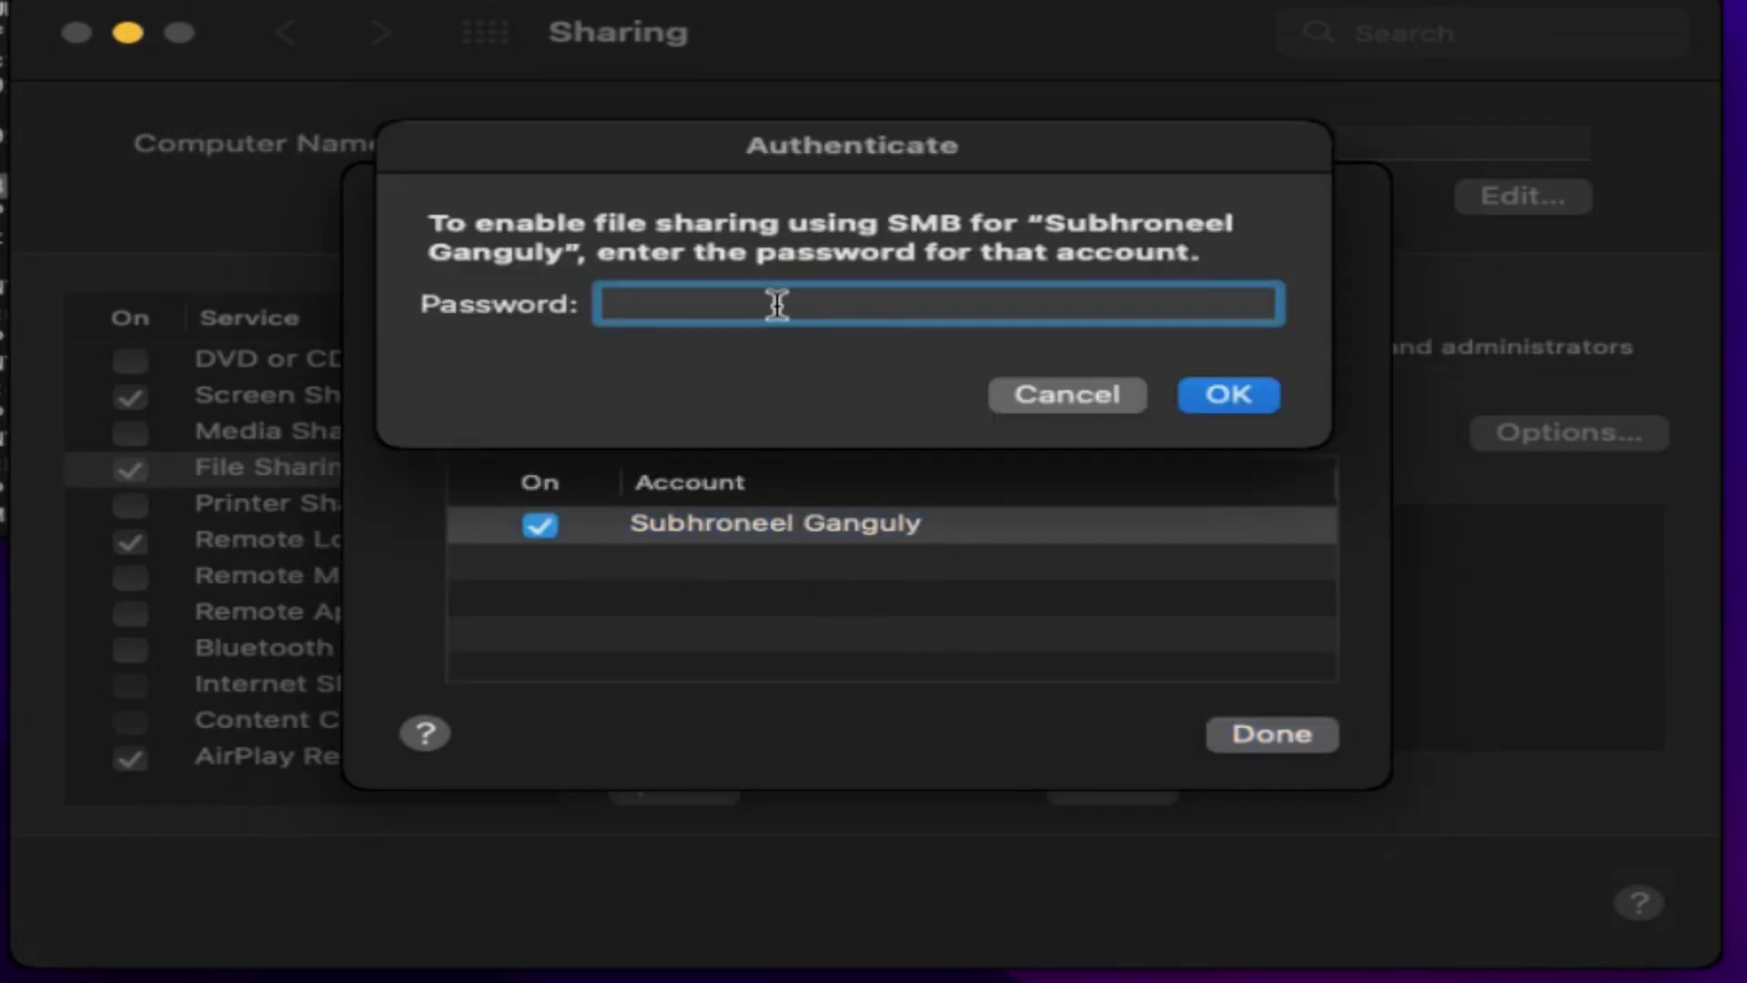
{"action": "type", "text": "********"}
{"action": "left_click", "coordinate": [1230, 398]}
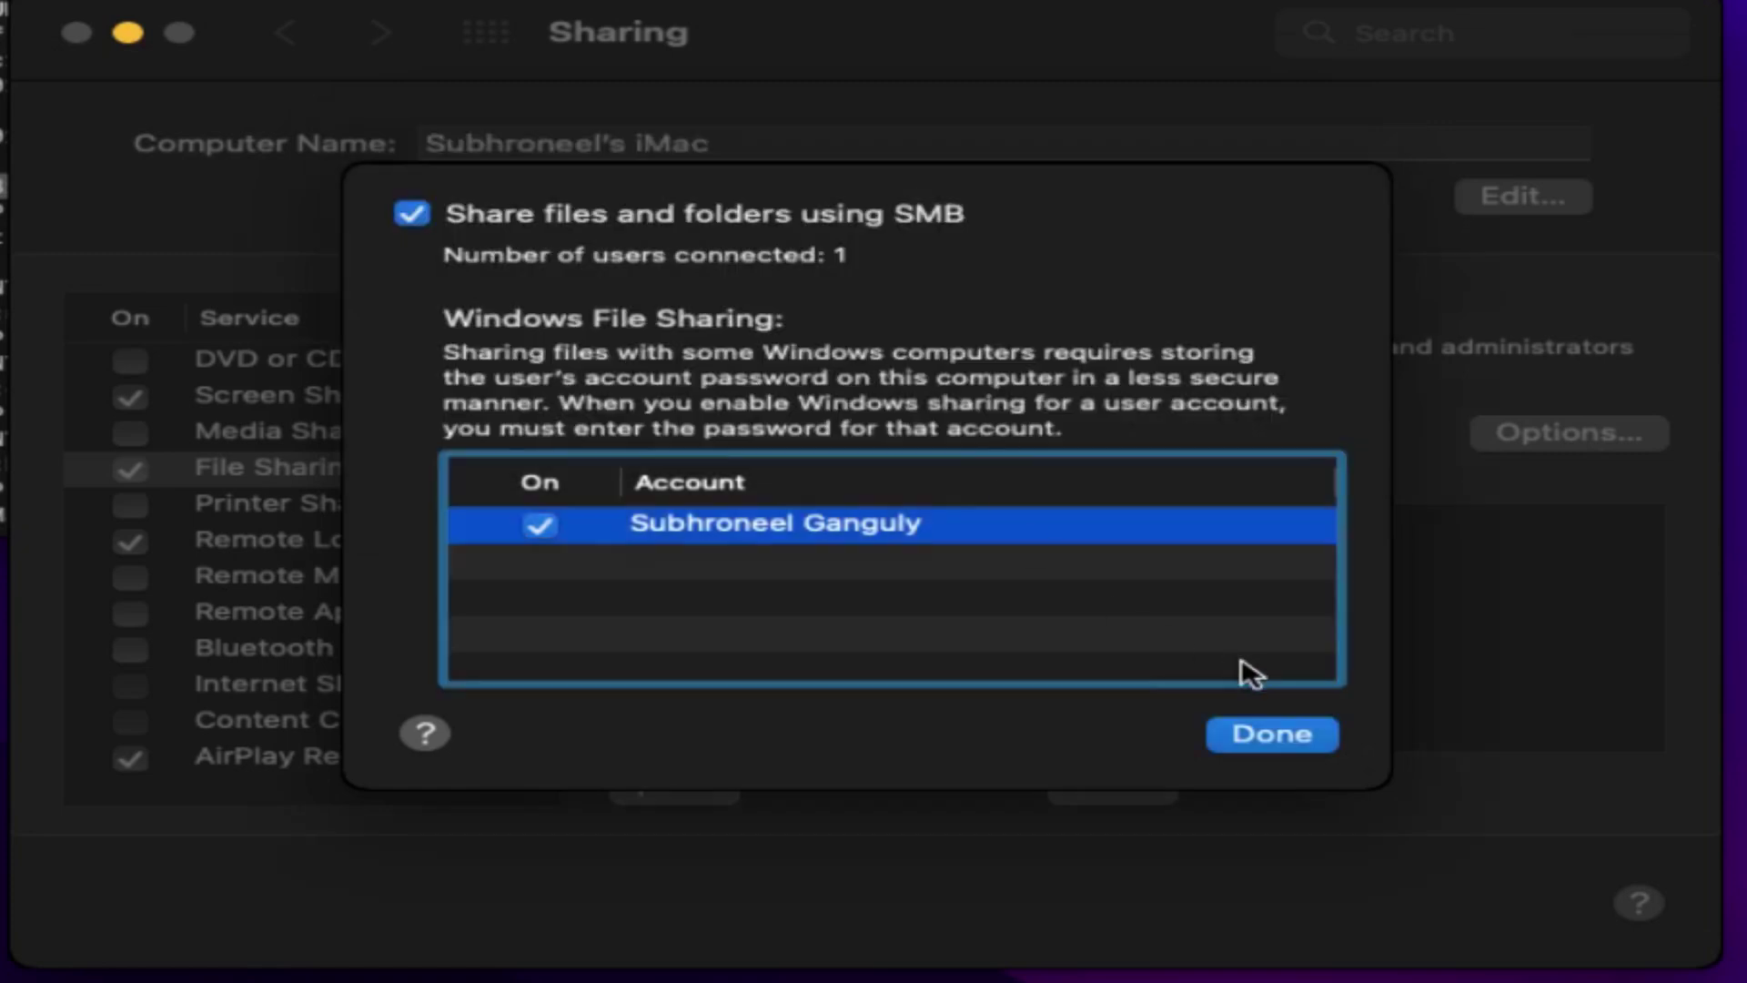
{"action": "left_click", "coordinate": [1272, 742]}
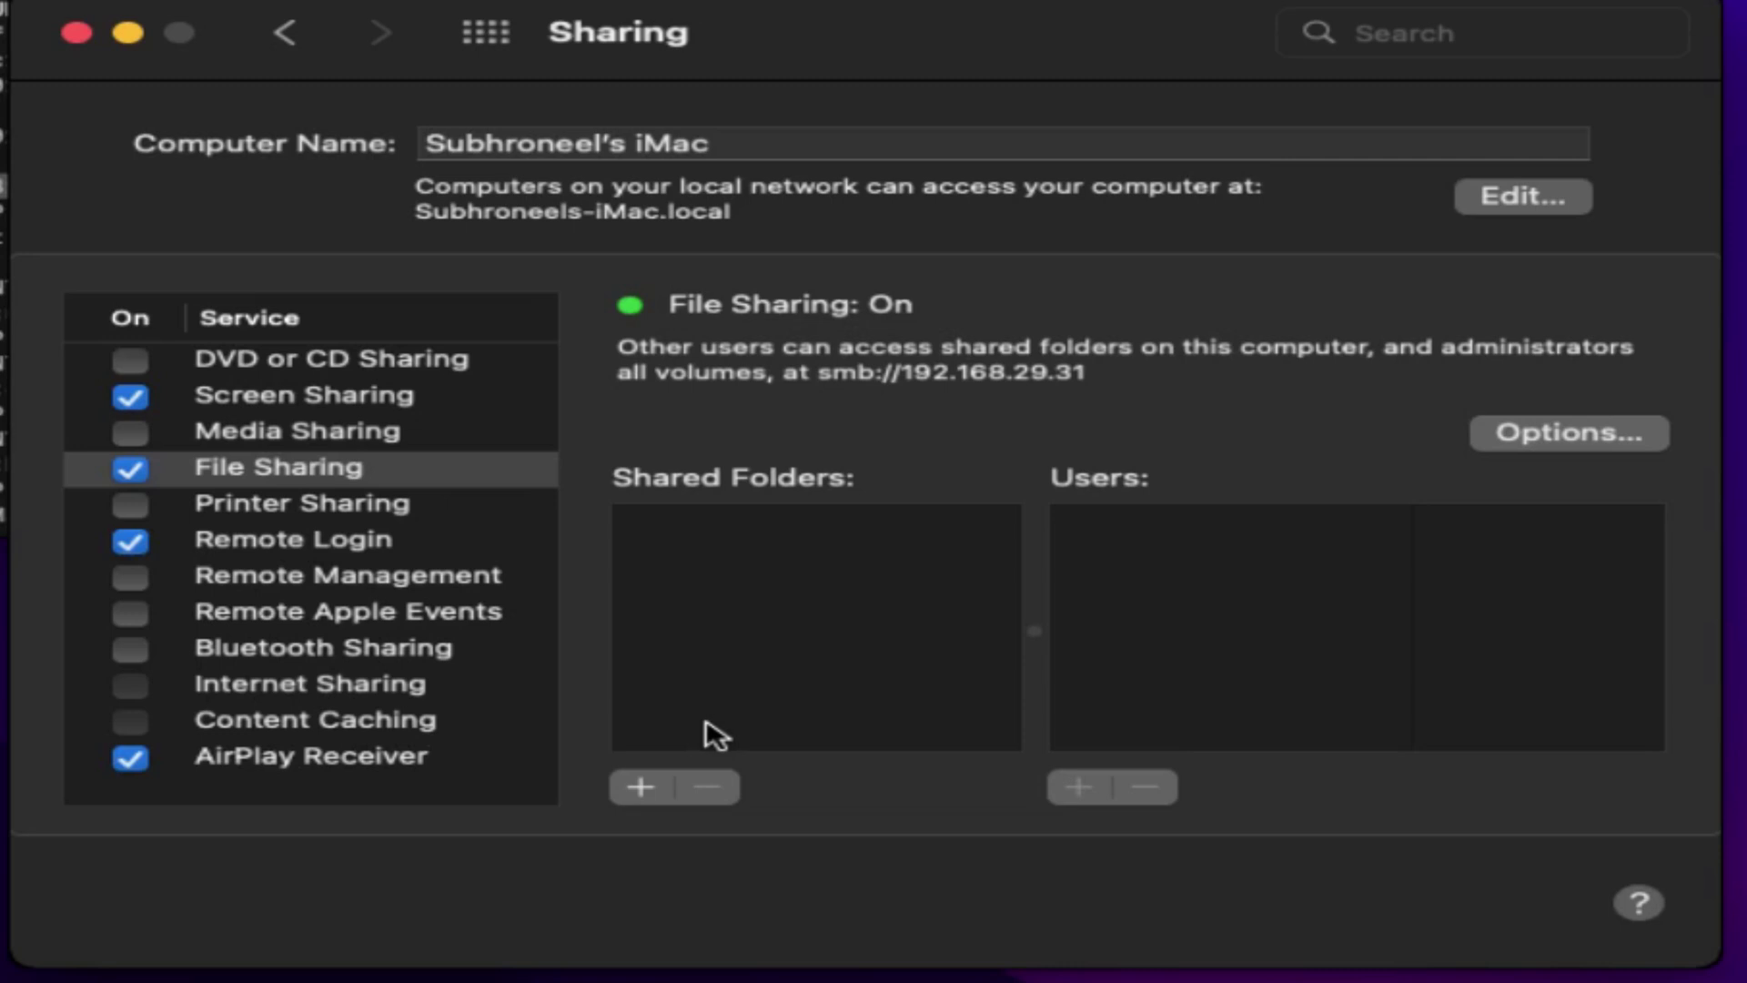
- Add the user's home folder to Shared Folders and set Everyone to Read Only
{"action": "left_click", "coordinate": [626, 791]}
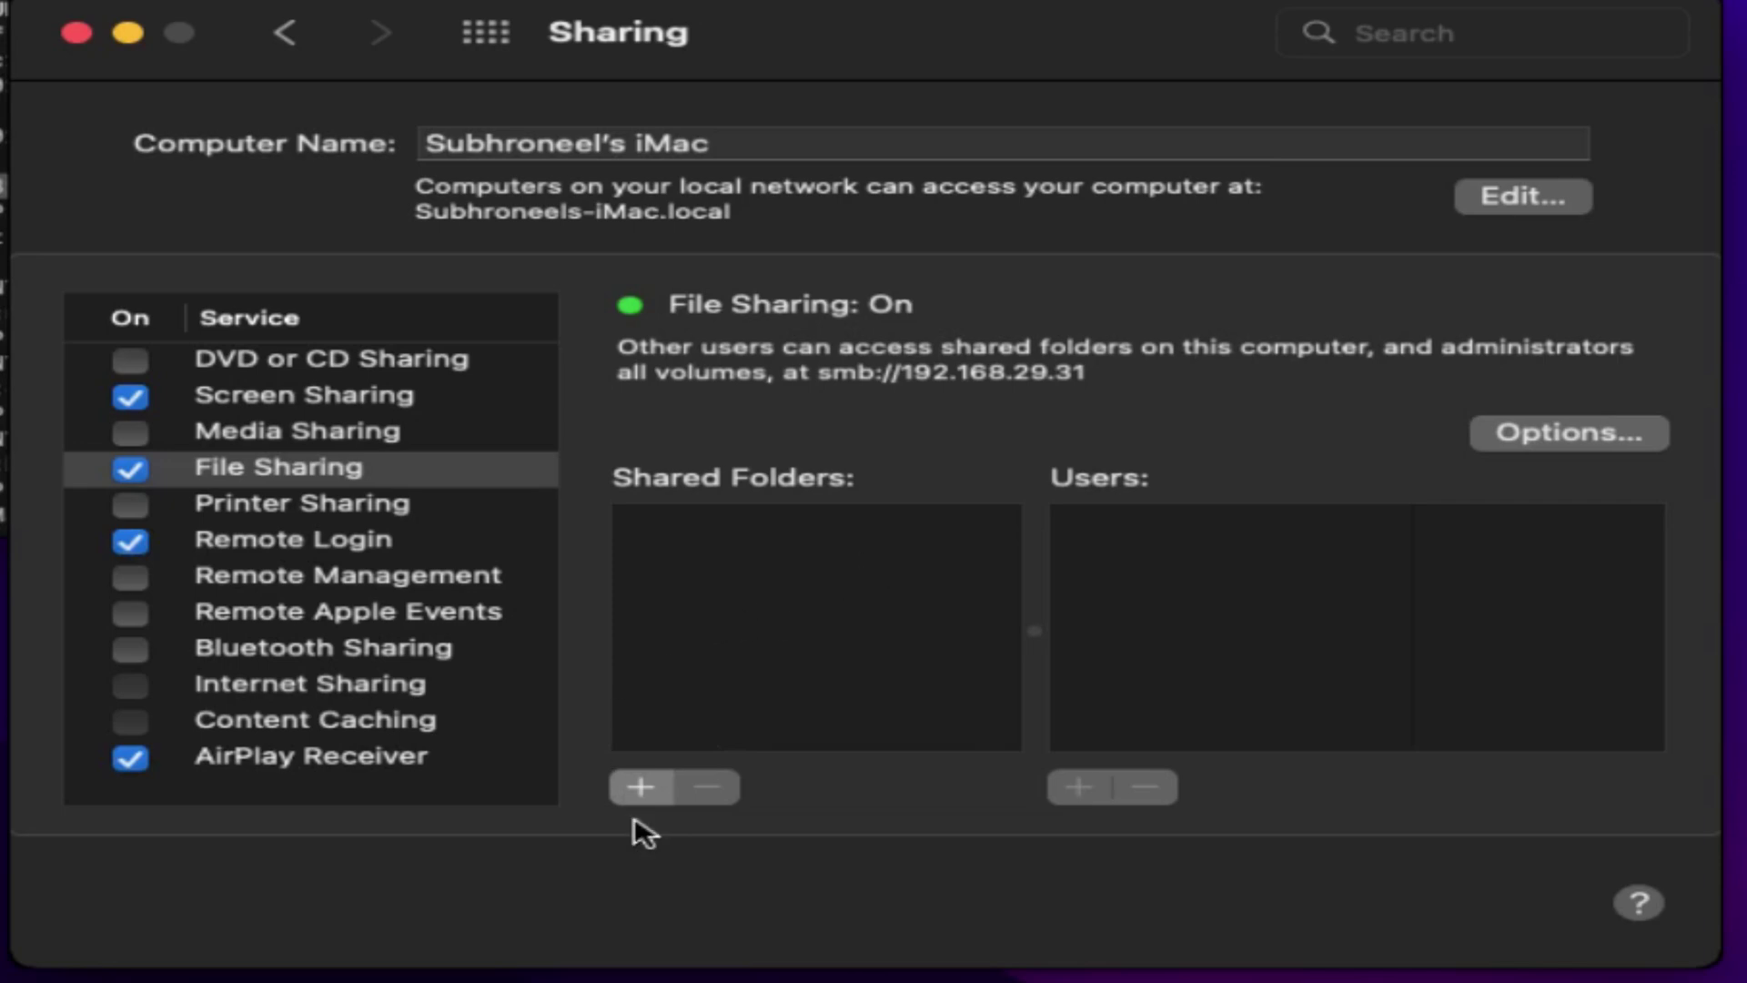
{"action": "left_click", "coordinate": [634, 797]}
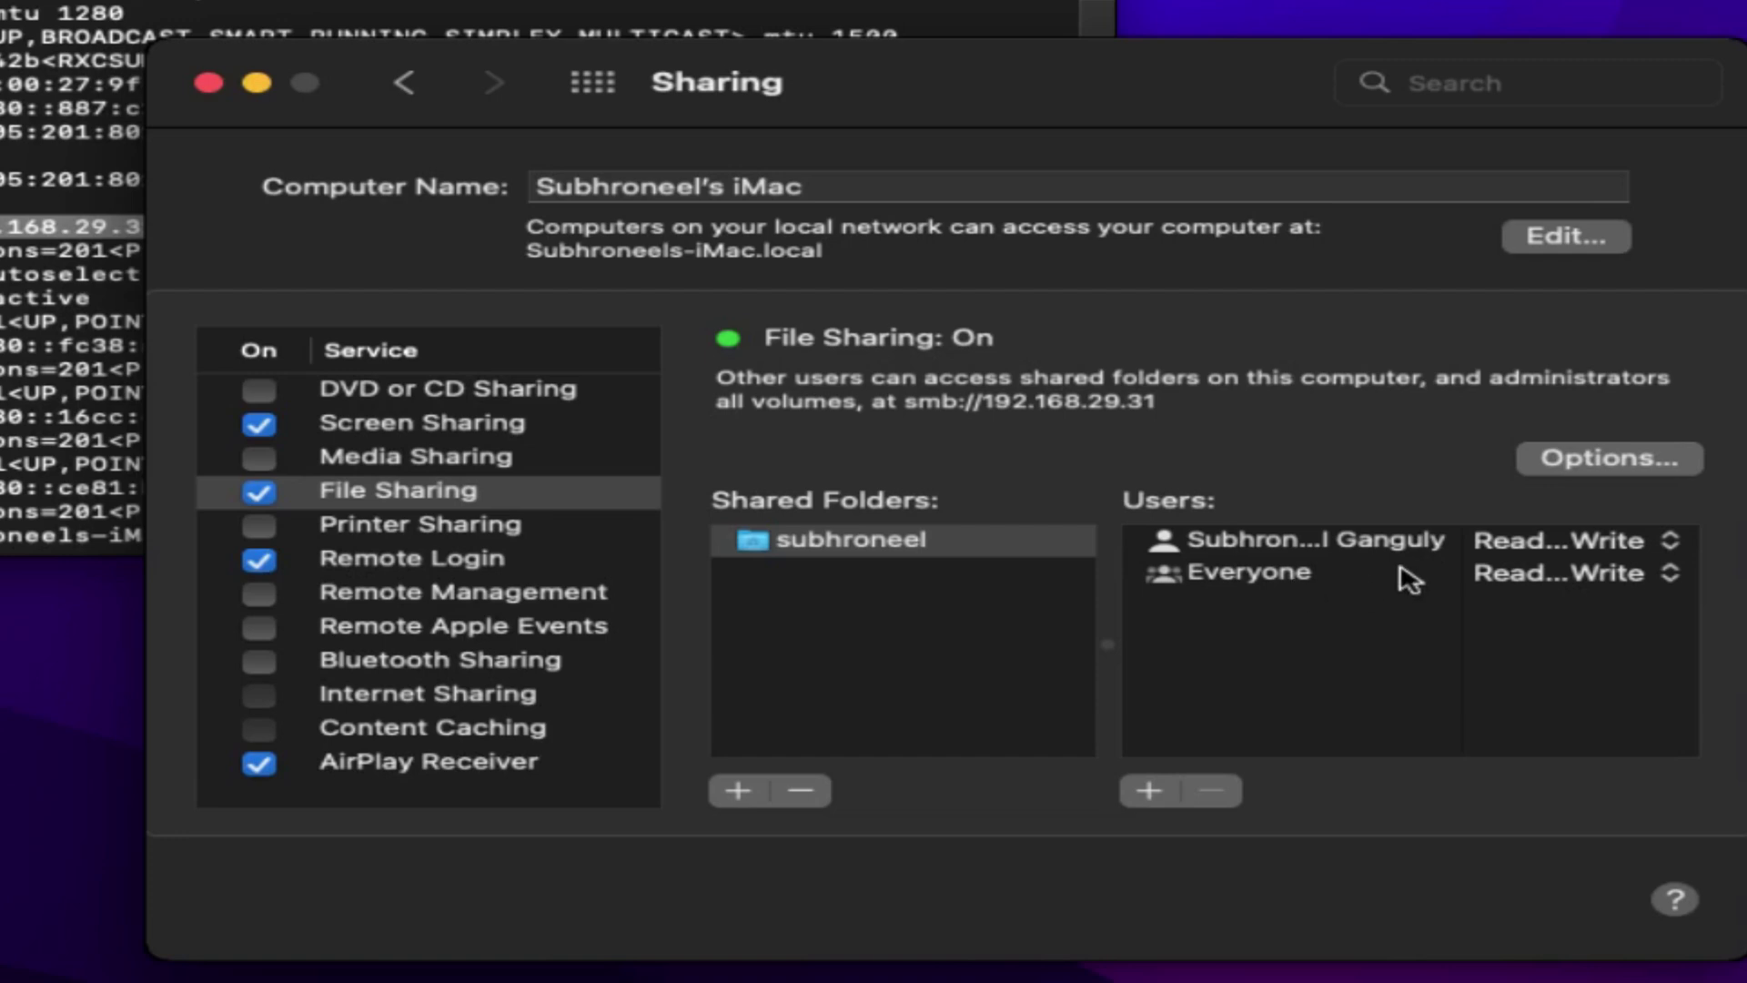
{"action": "left_click", "coordinate": [1673, 572]}
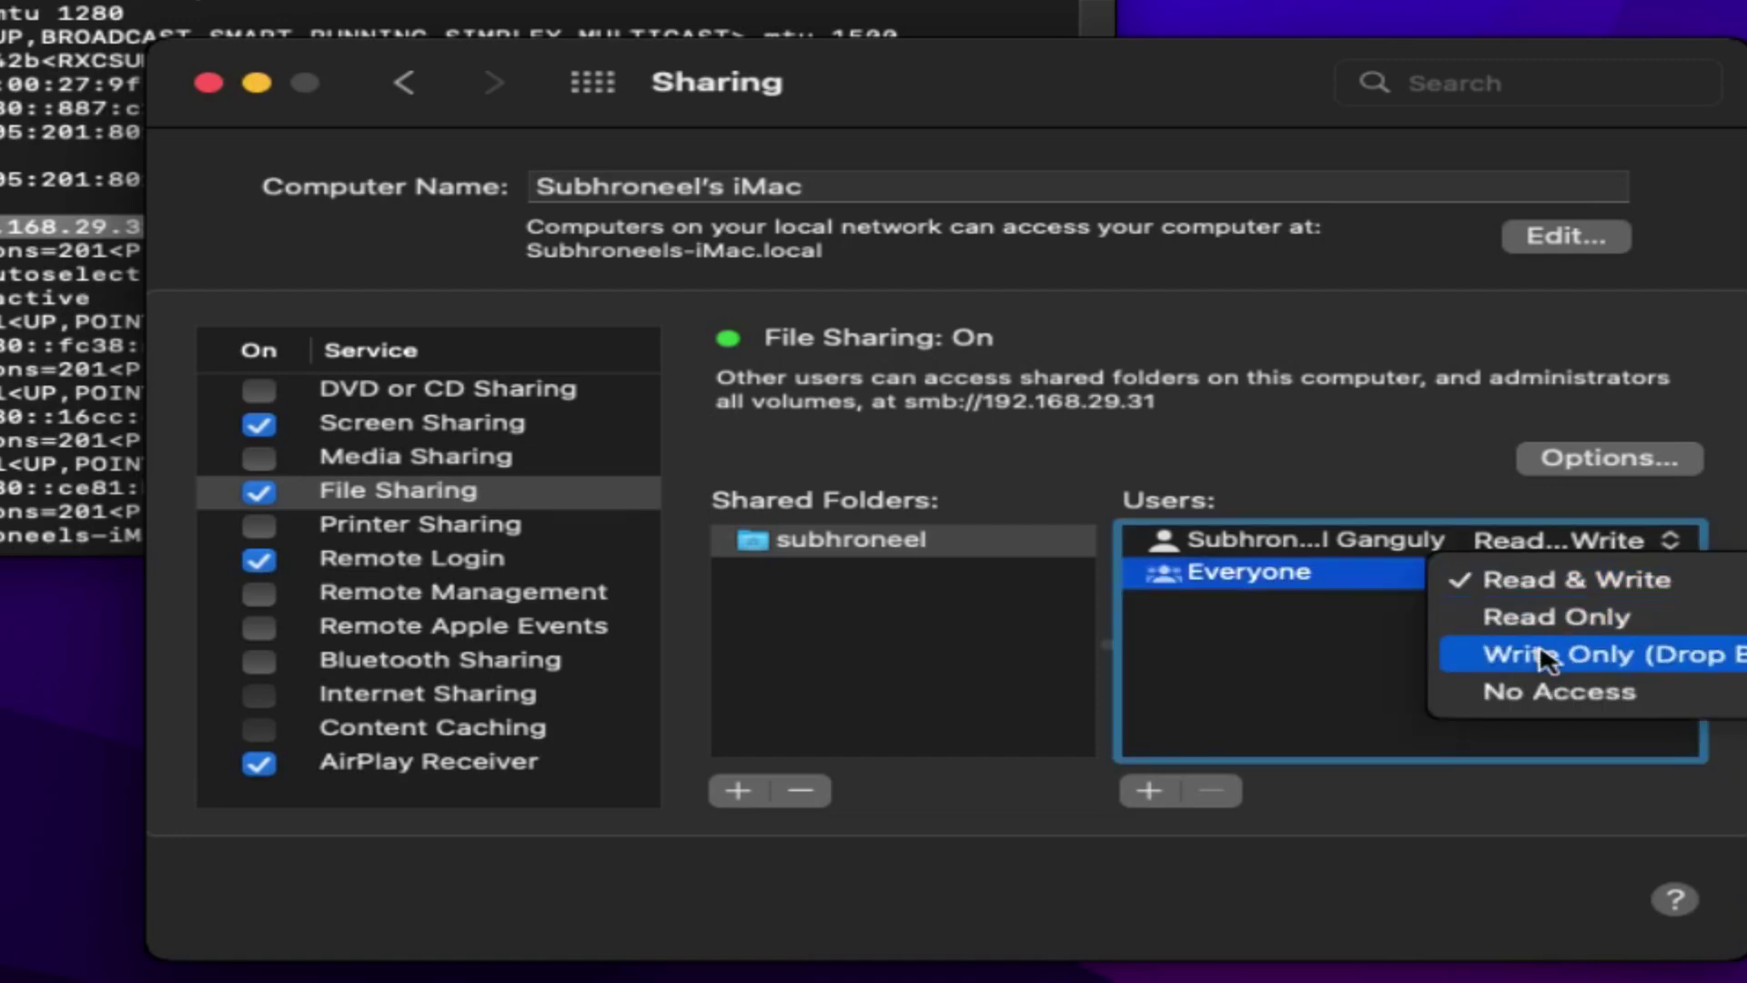
{"action": "left_click", "coordinate": [1518, 619]}
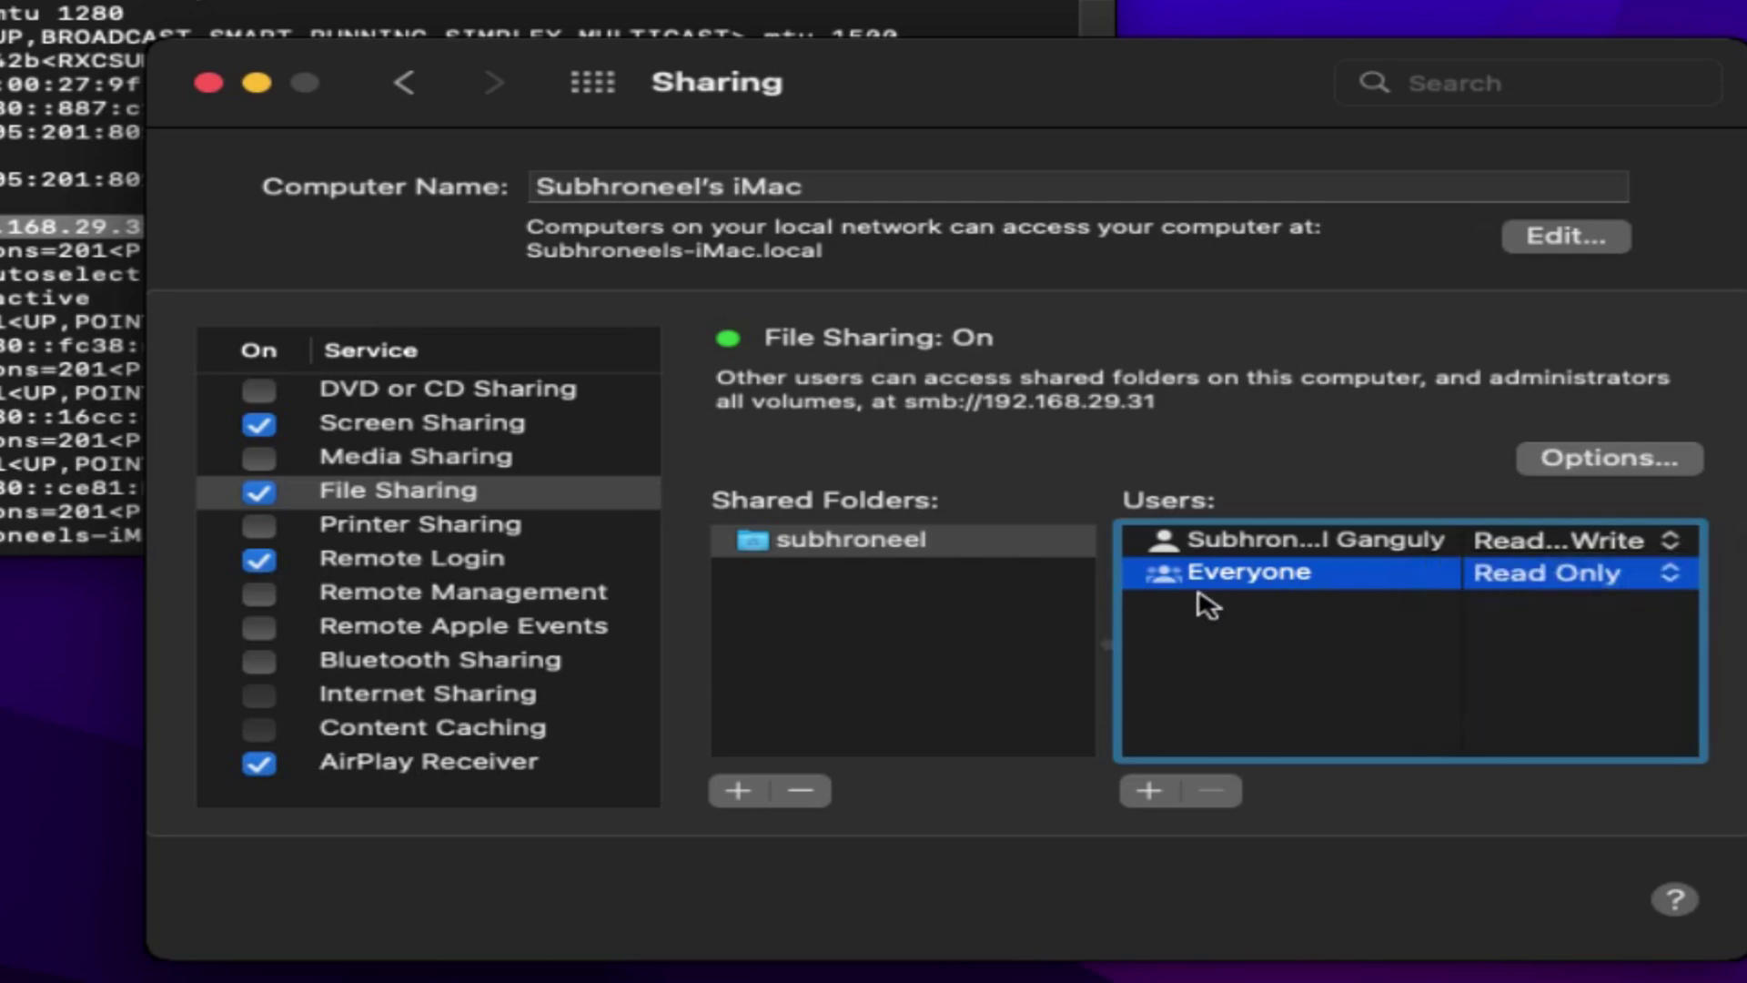
{"action": "left_click", "coordinate": [1243, 541]}
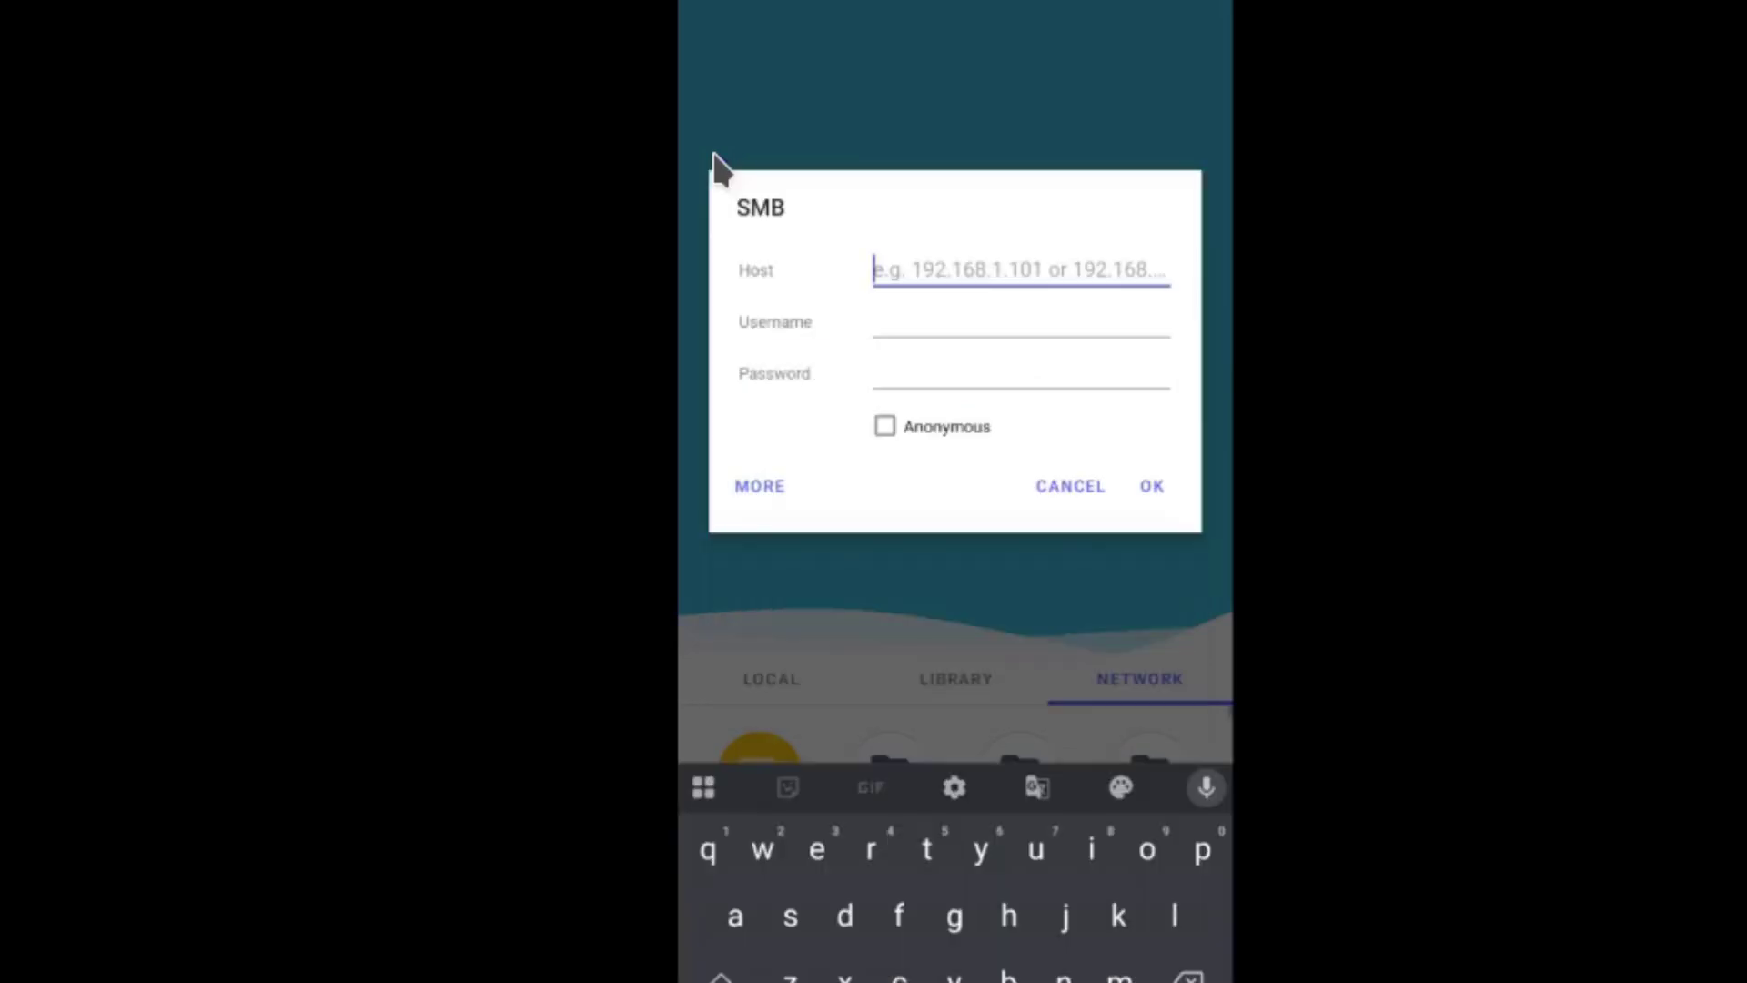
- Enter host 192.168.29.31, then the Mac account's username and password in the SMB form
{"action": "type", "text": "192"}
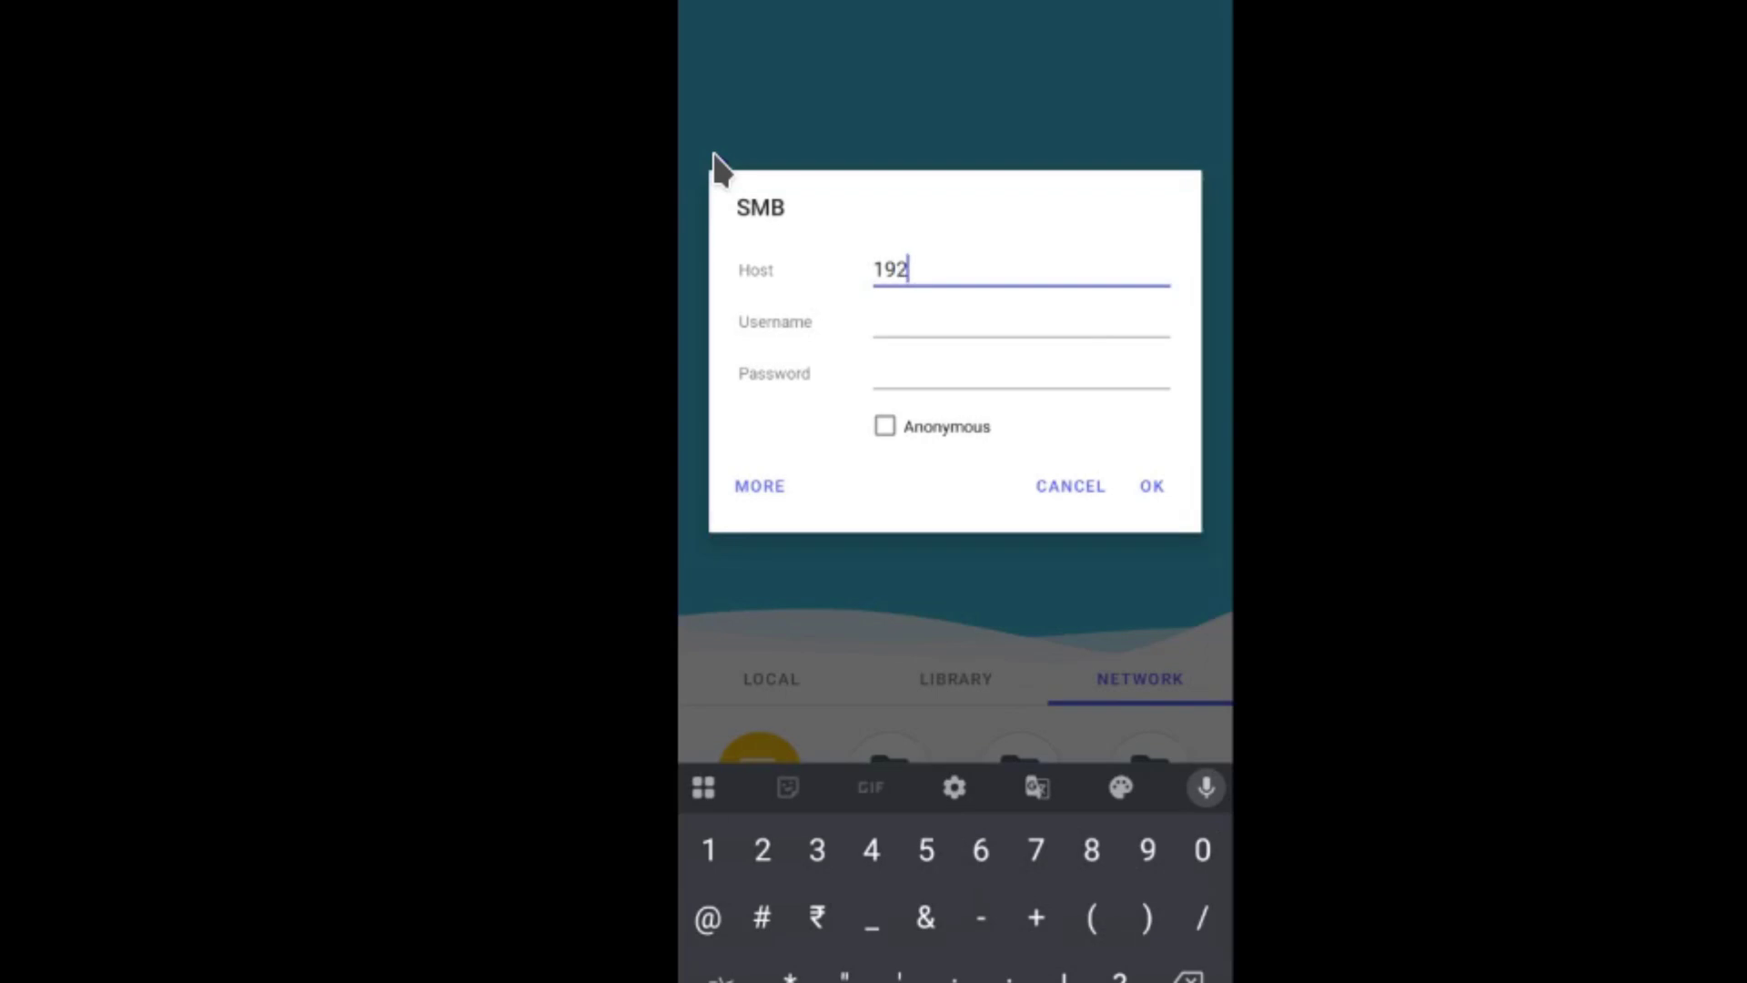
{"action": "type", "text": ".168.29.31"}
{"action": "key", "text": "Tab"}
{"action": "type", "text": "subhroneel"}
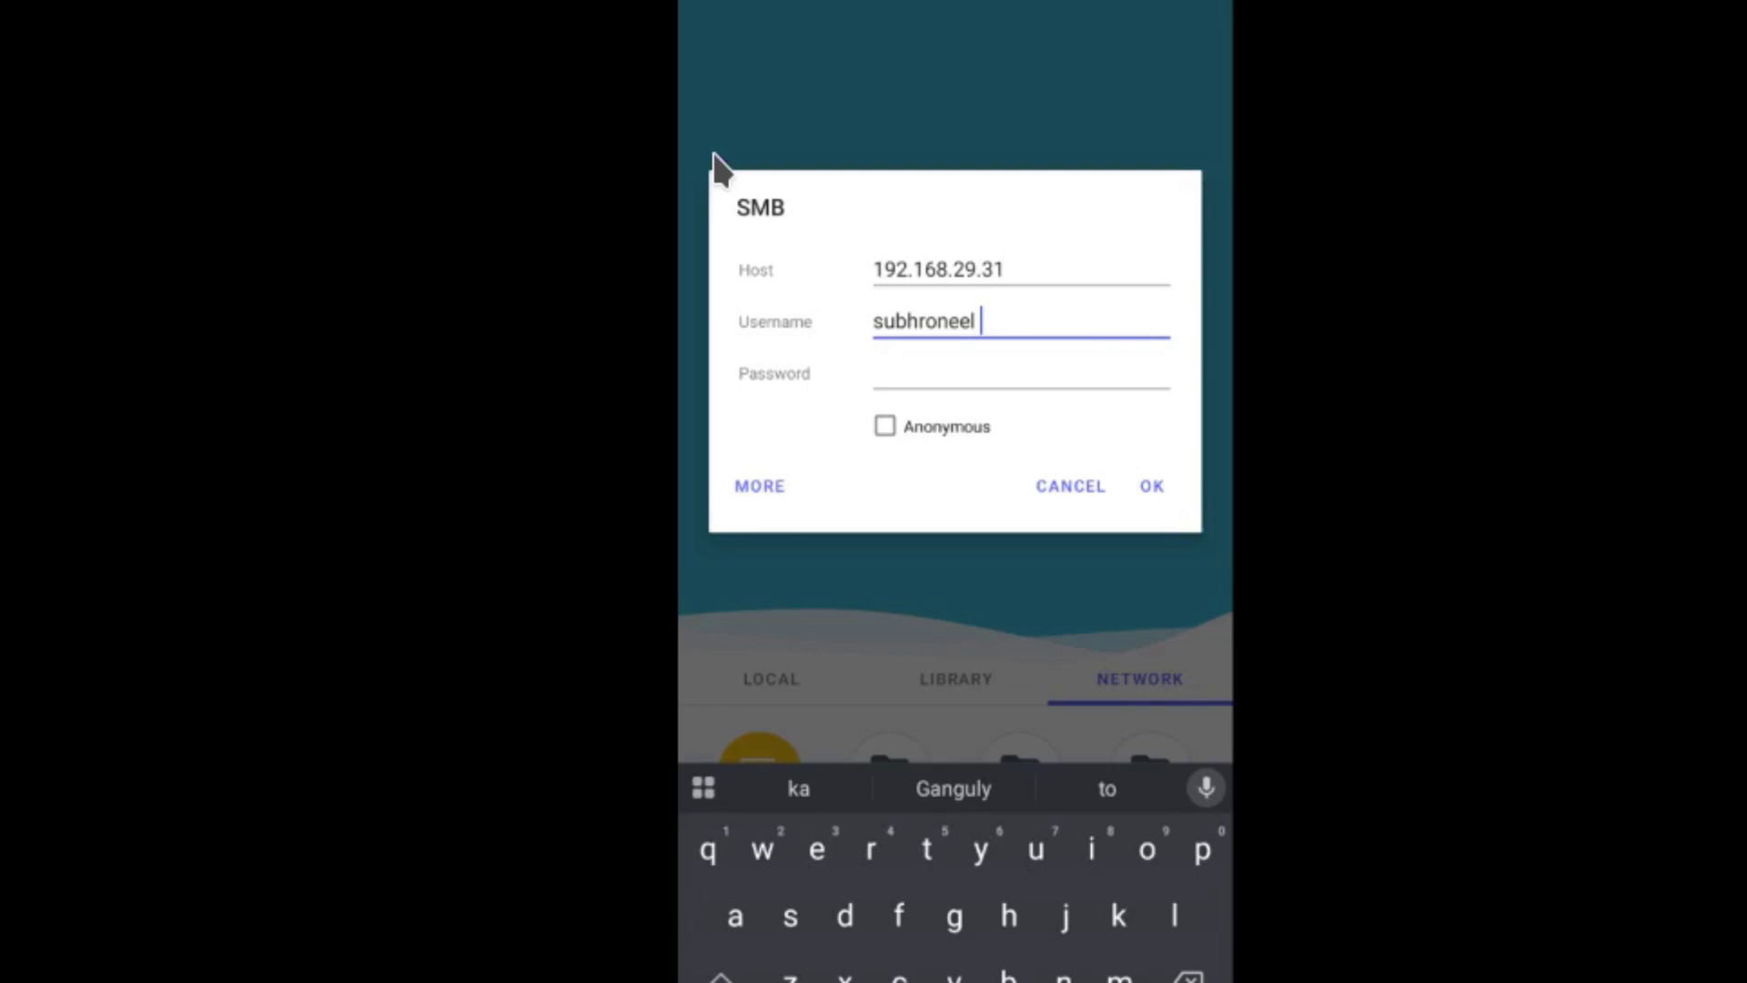
{"action": "key", "text": "Tab"}
{"action": "type", "text": "p"}
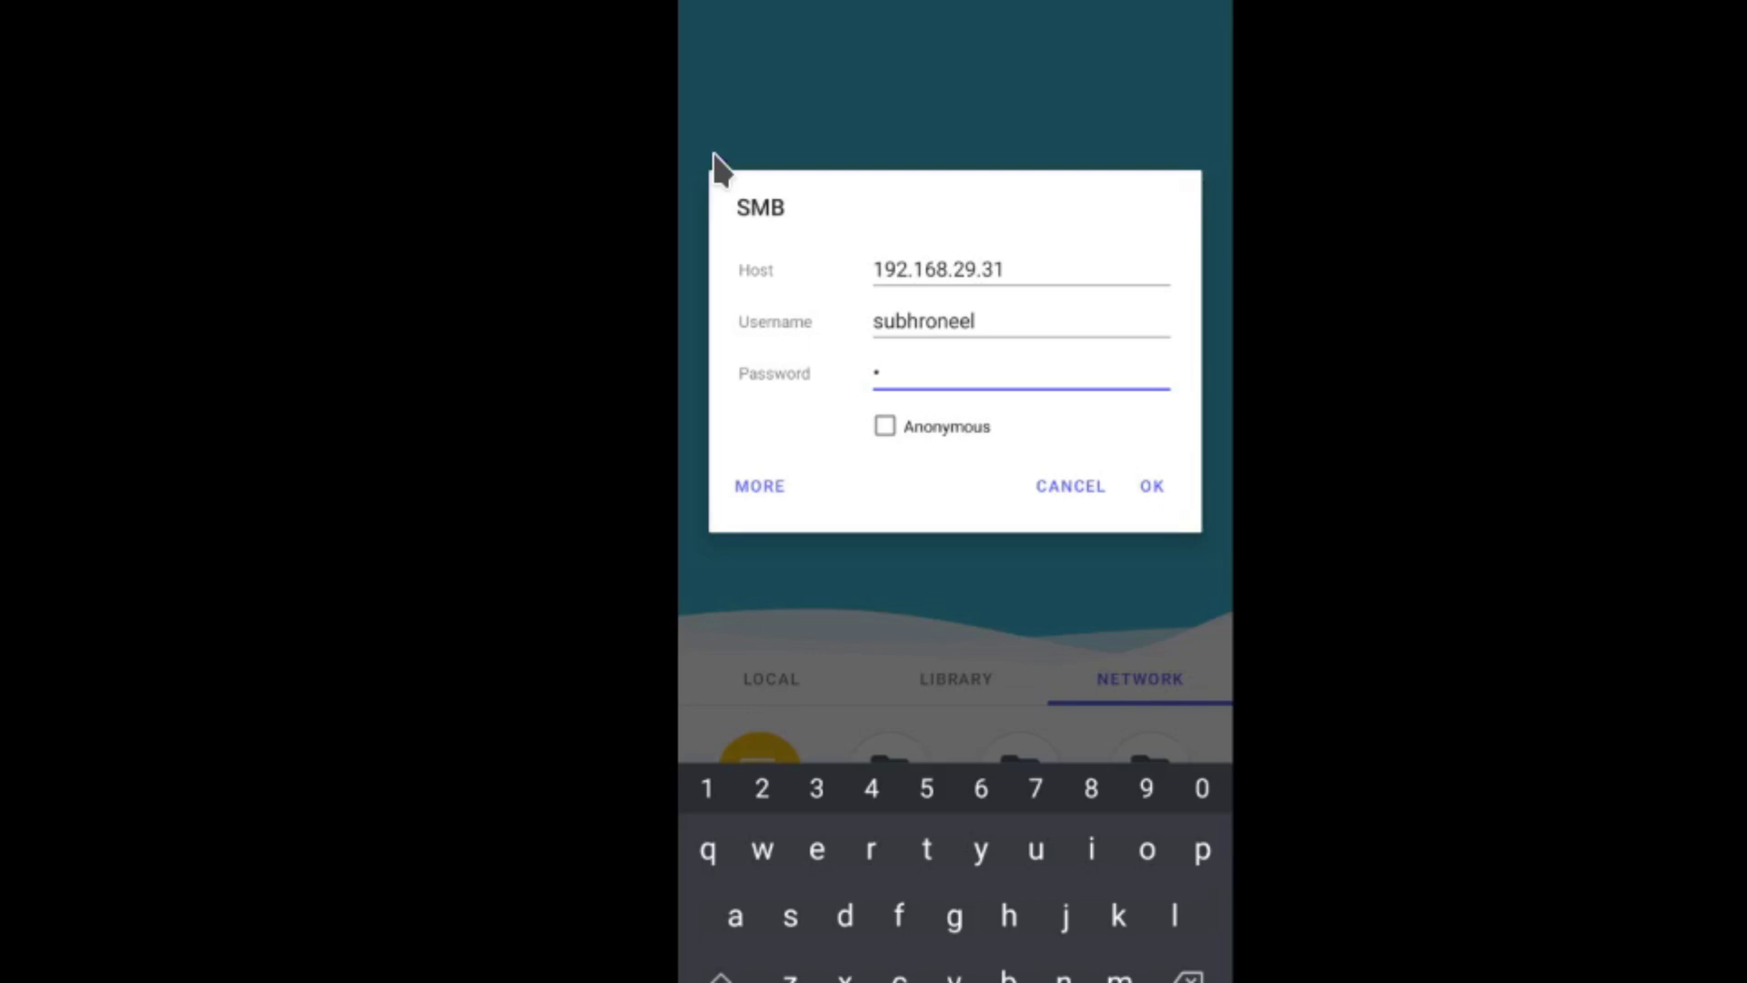
{"action": "key", "text": "BackSpace"}
{"action": "type", "text": "P@ssw0rd"}
- Connect to 192.168.29.31 and browse into the shared home folder's Downloads folder
{"action": "left_click", "coordinate": [1150, 484]}
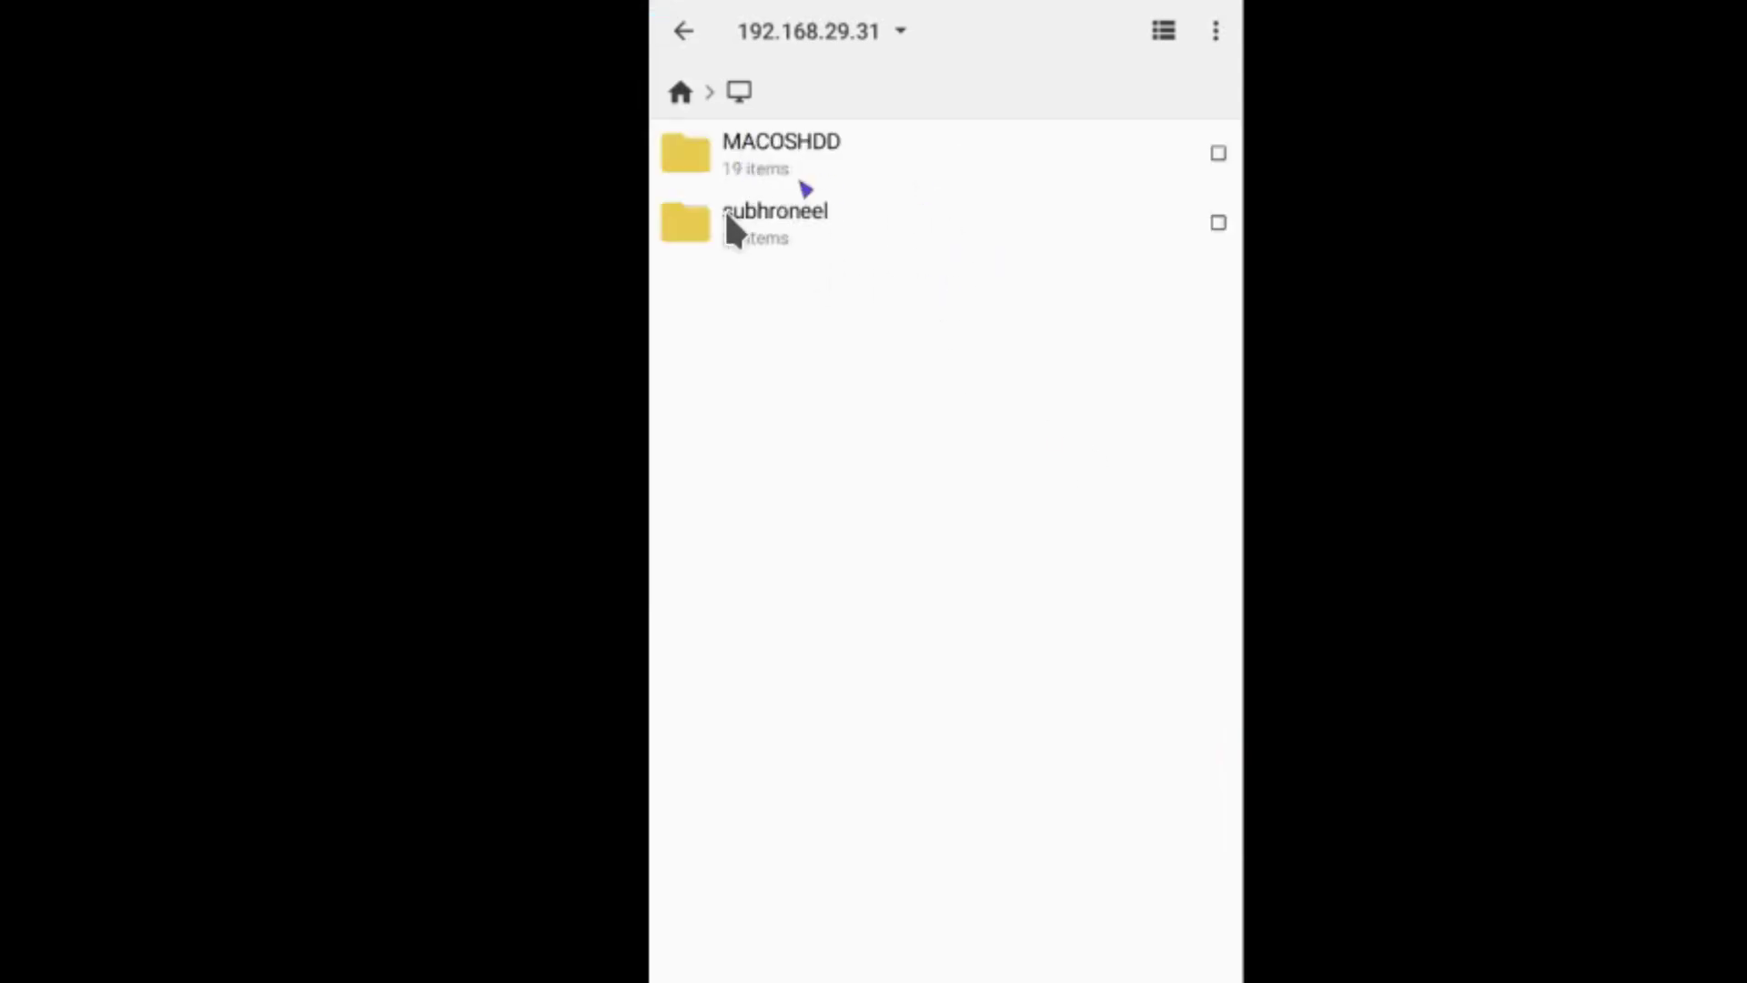
{"action": "left_click", "coordinate": [797, 226]}
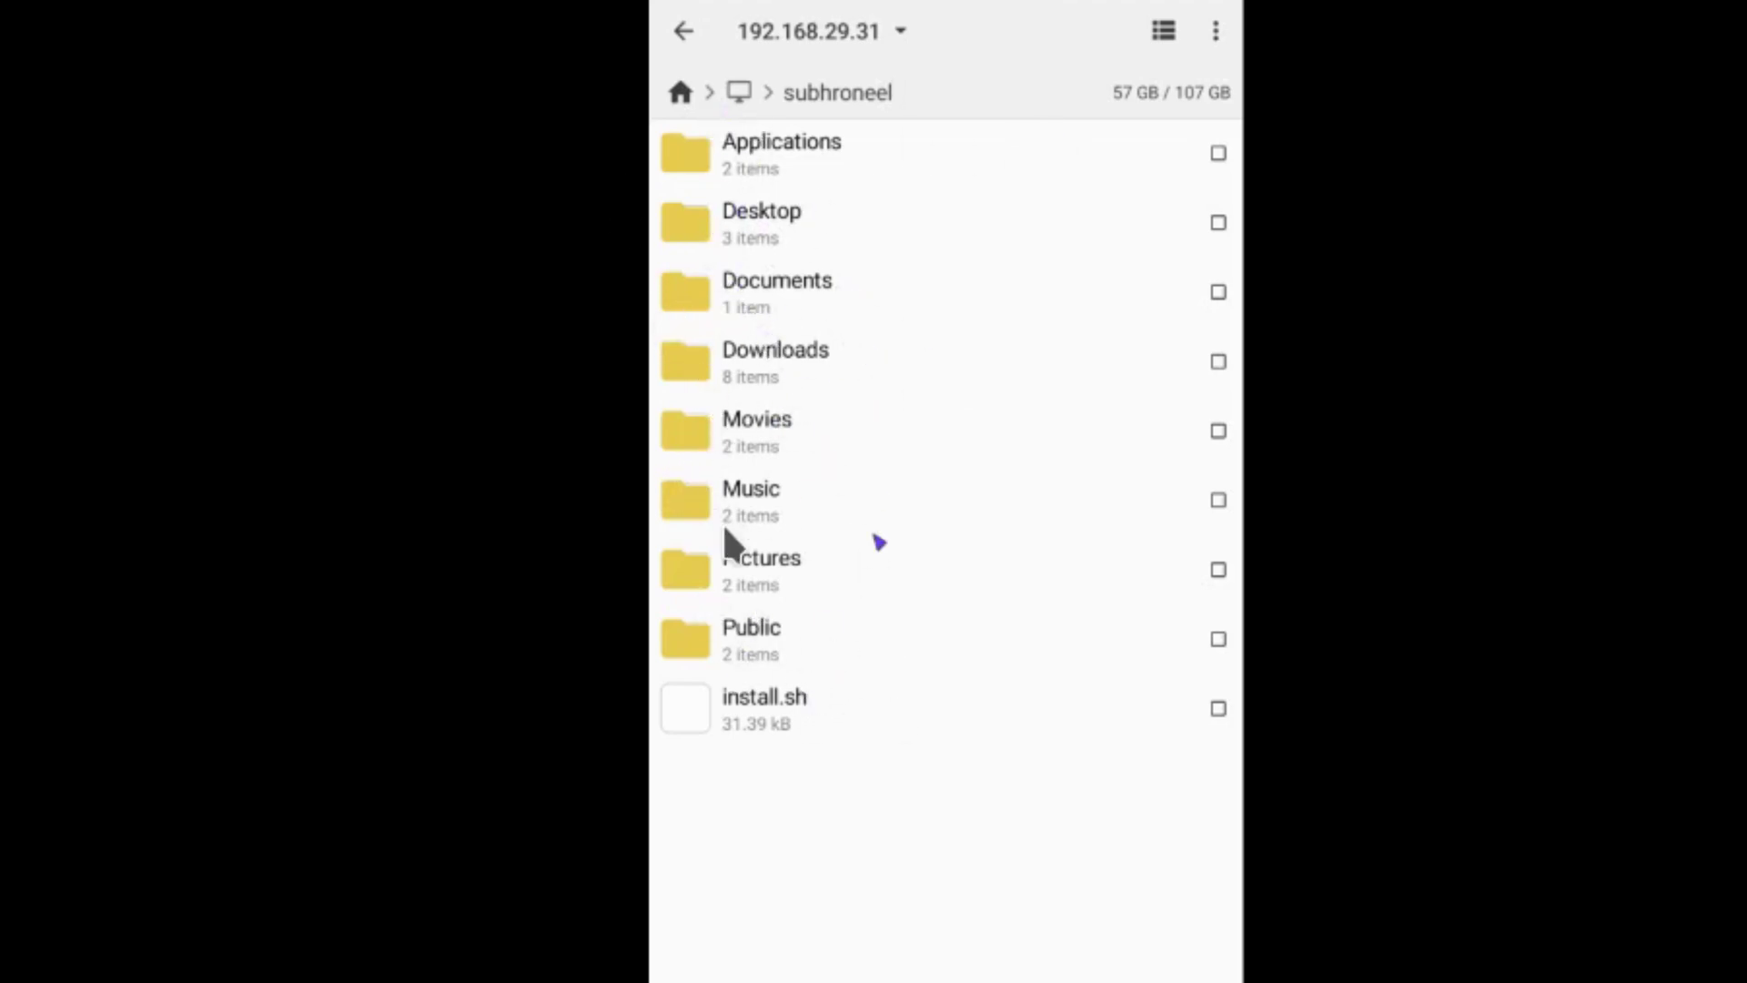
{"action": "left_click", "coordinate": [770, 355]}
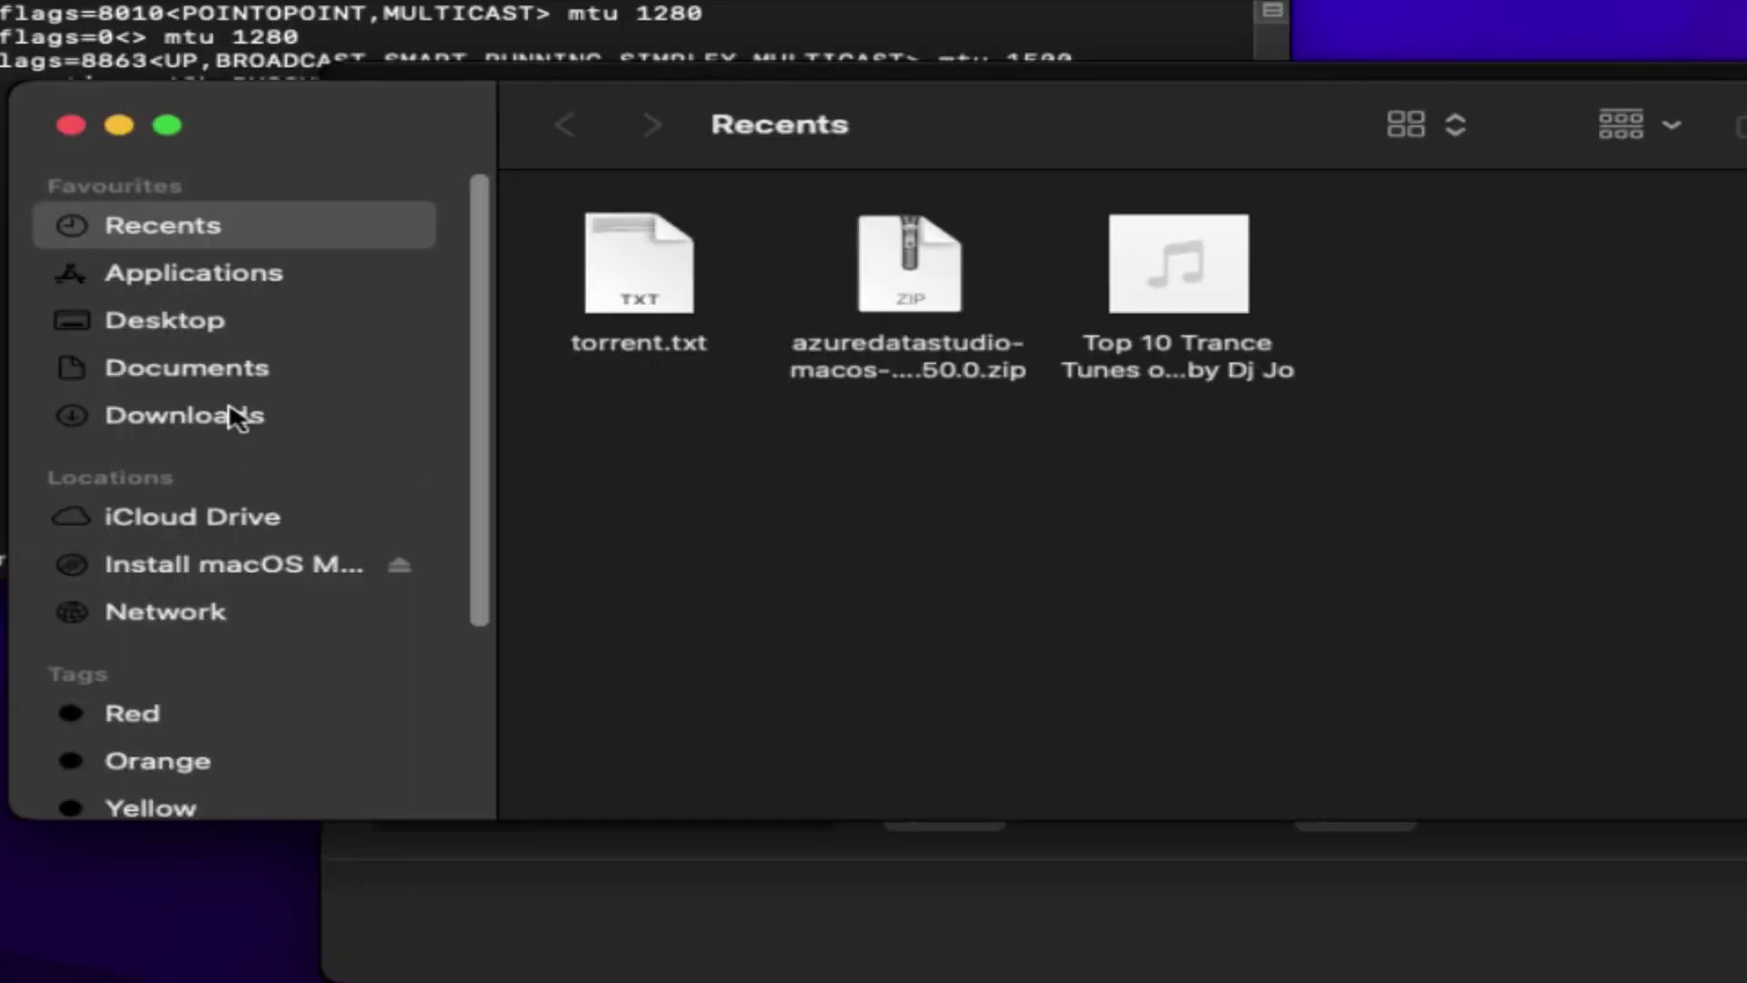
- Open the Mac's Downloads folder from the Finder sidebar
{"action": "left_click", "coordinate": [233, 417]}
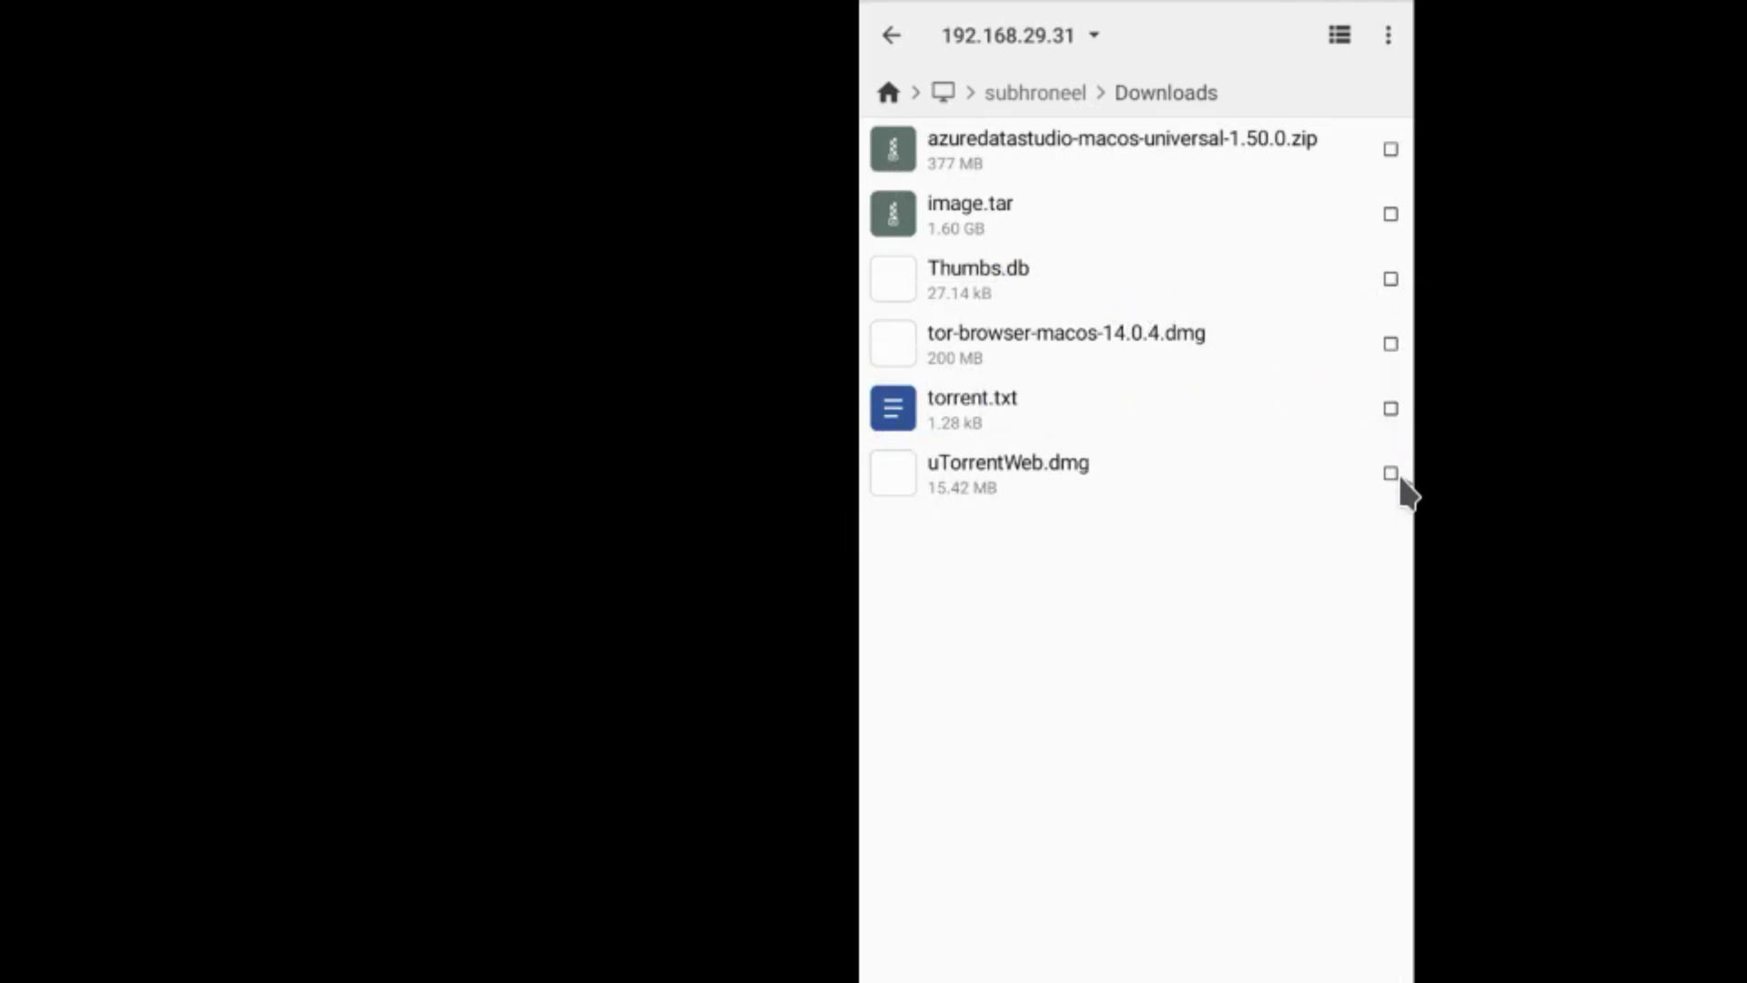
- Select uTorrentWeb.dmg, cancel the selection, and go back to the CX File Explorer home screen
{"action": "left_click", "coordinate": [1393, 474]}
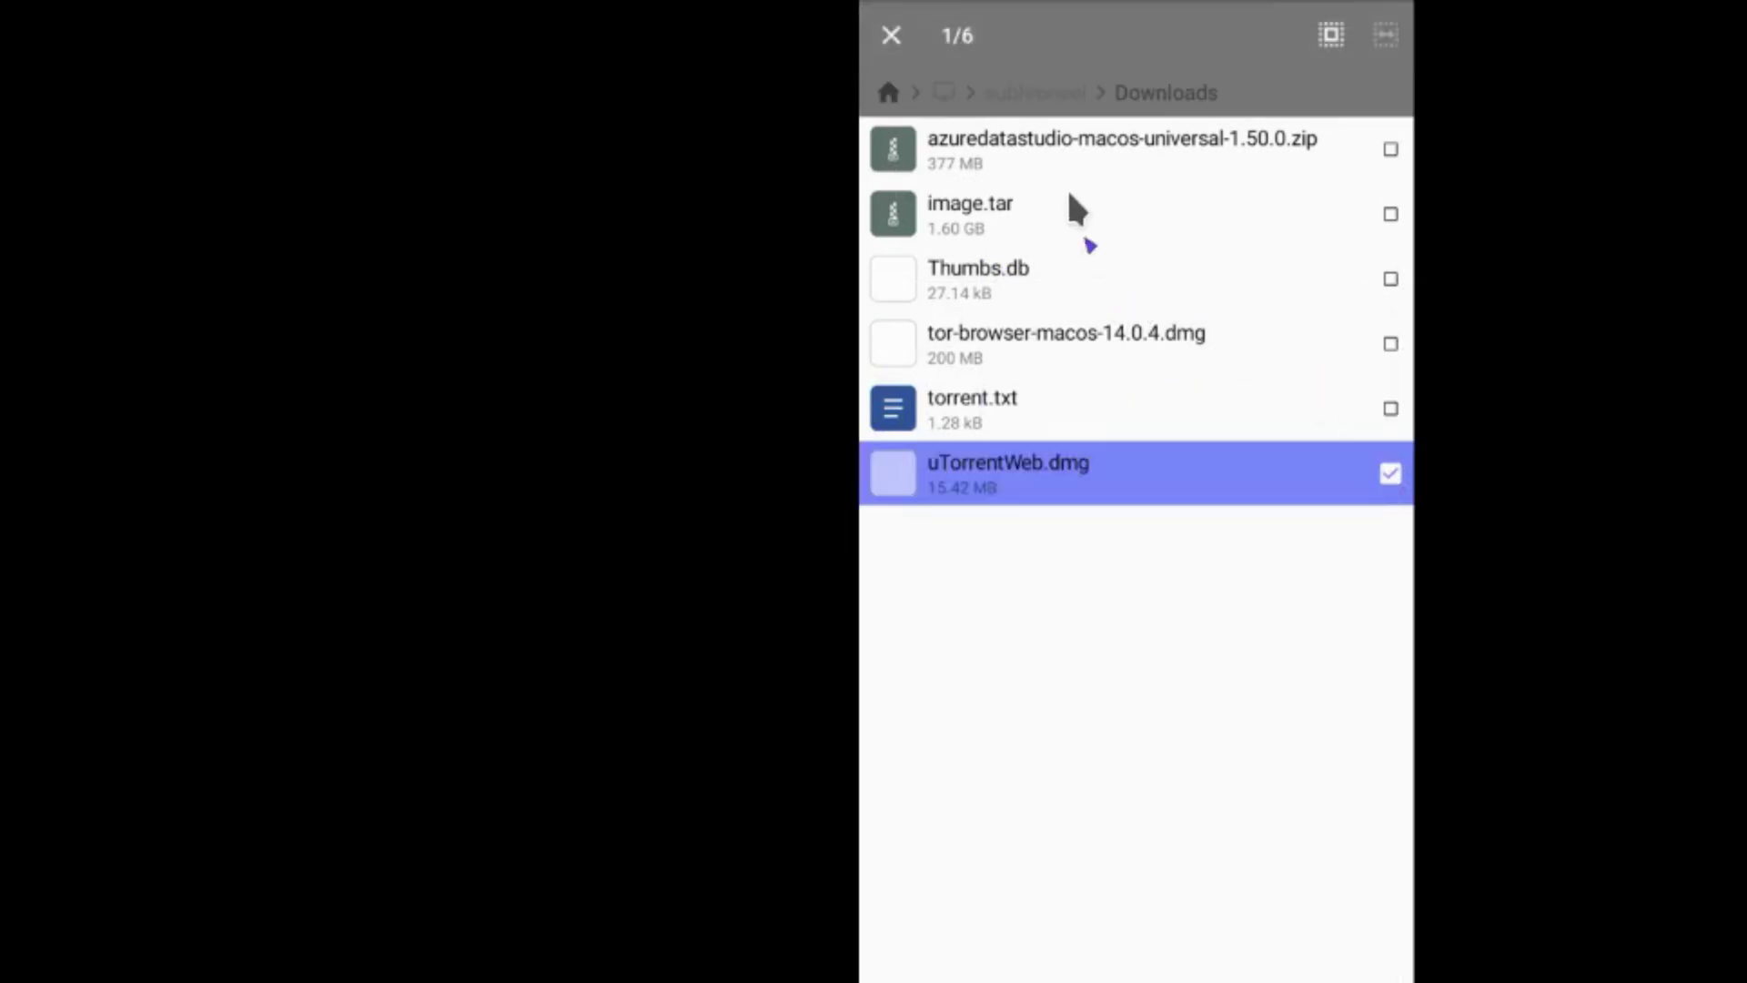
{"action": "key", "text": "Escape"}
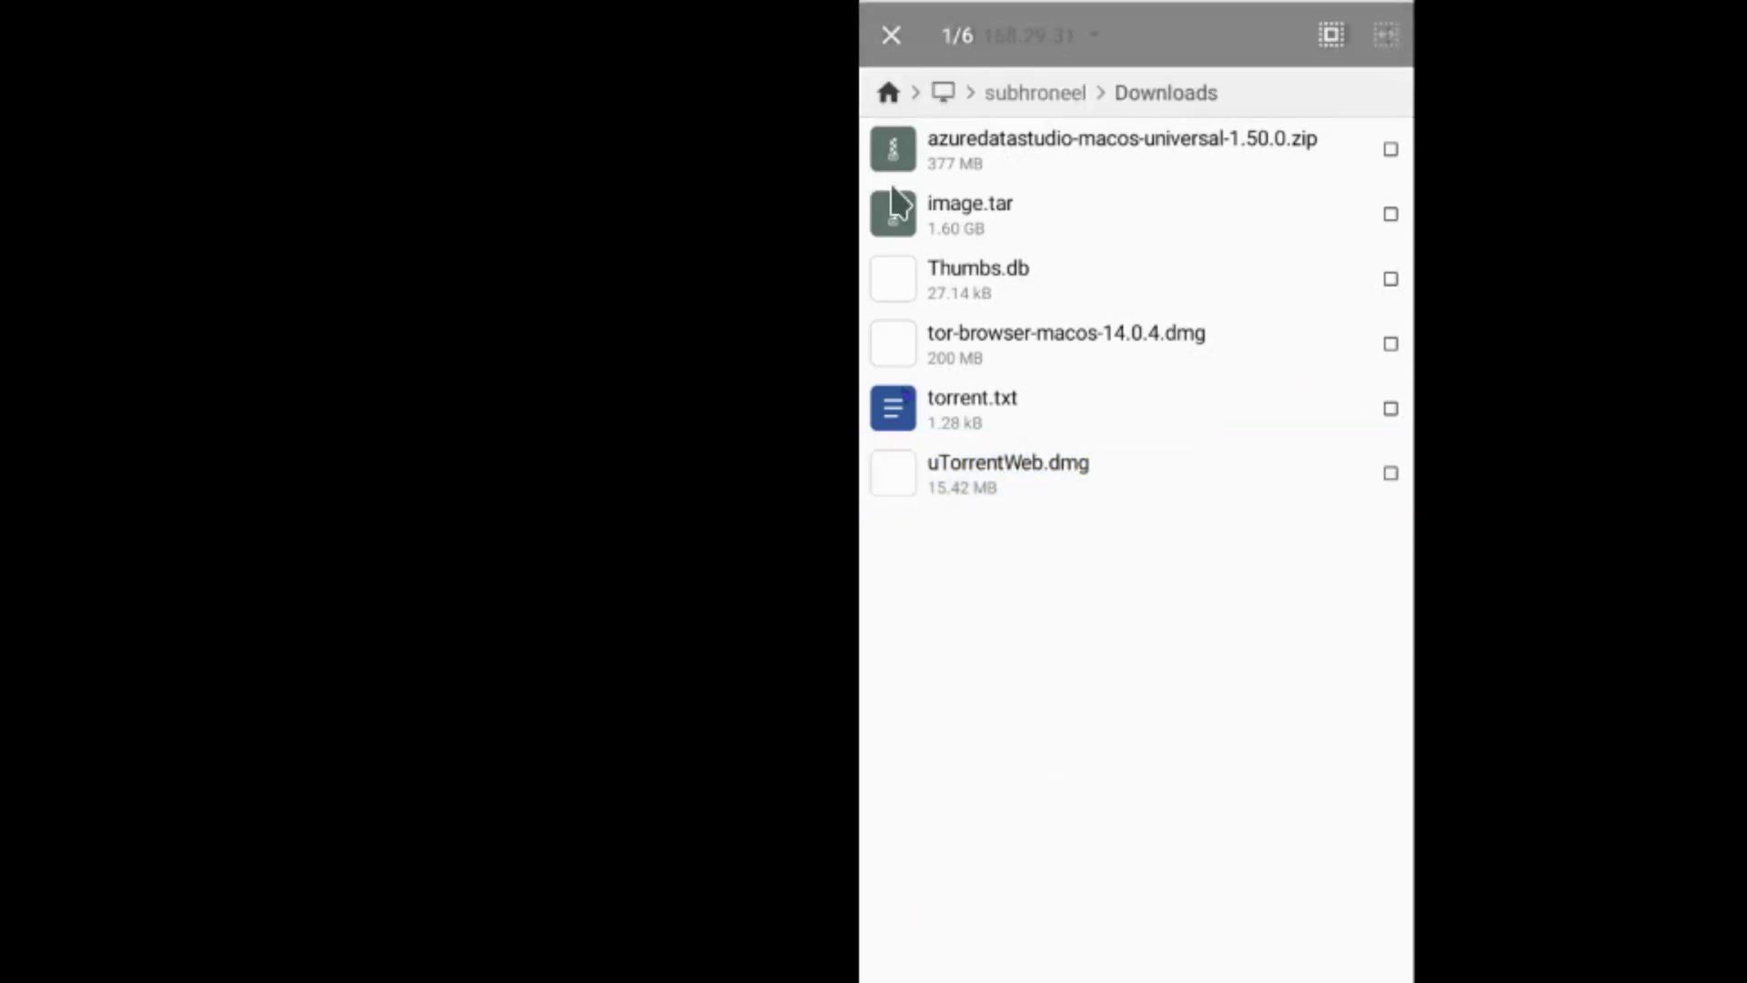
{"action": "key", "text": "Escape"}
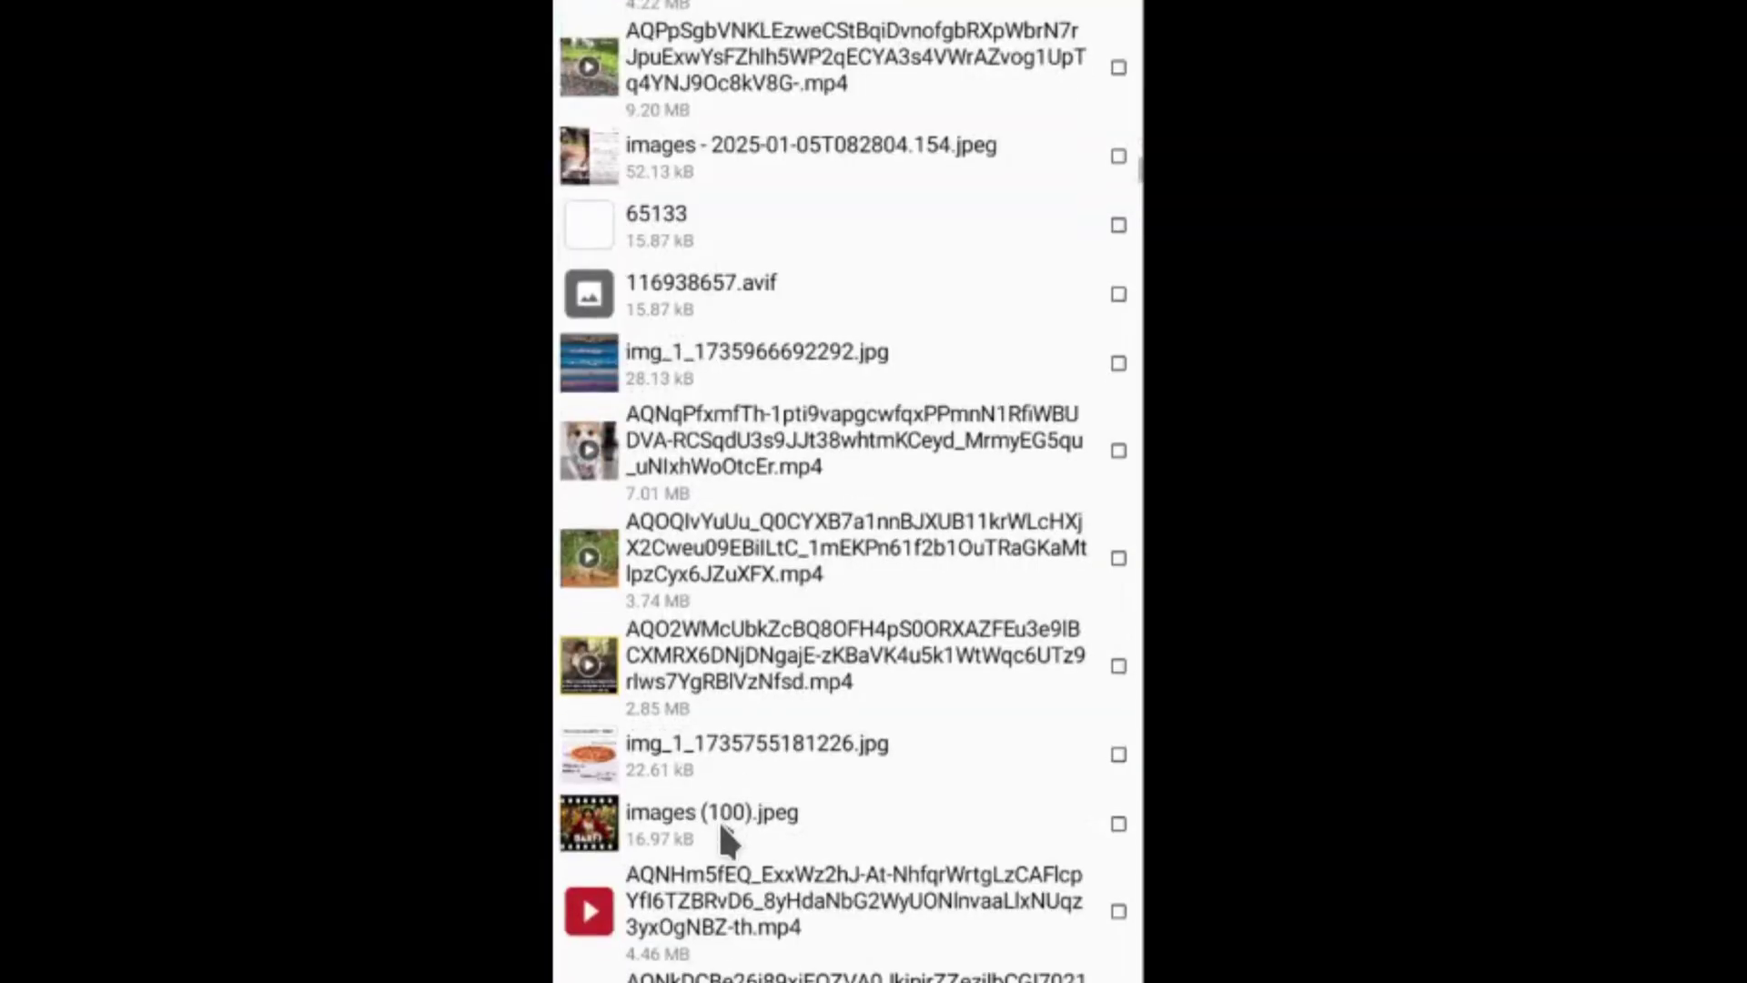
{"action": "scroll", "coordinate": [718, 819], "scroll_direction": "down", "scroll_amount": 8}
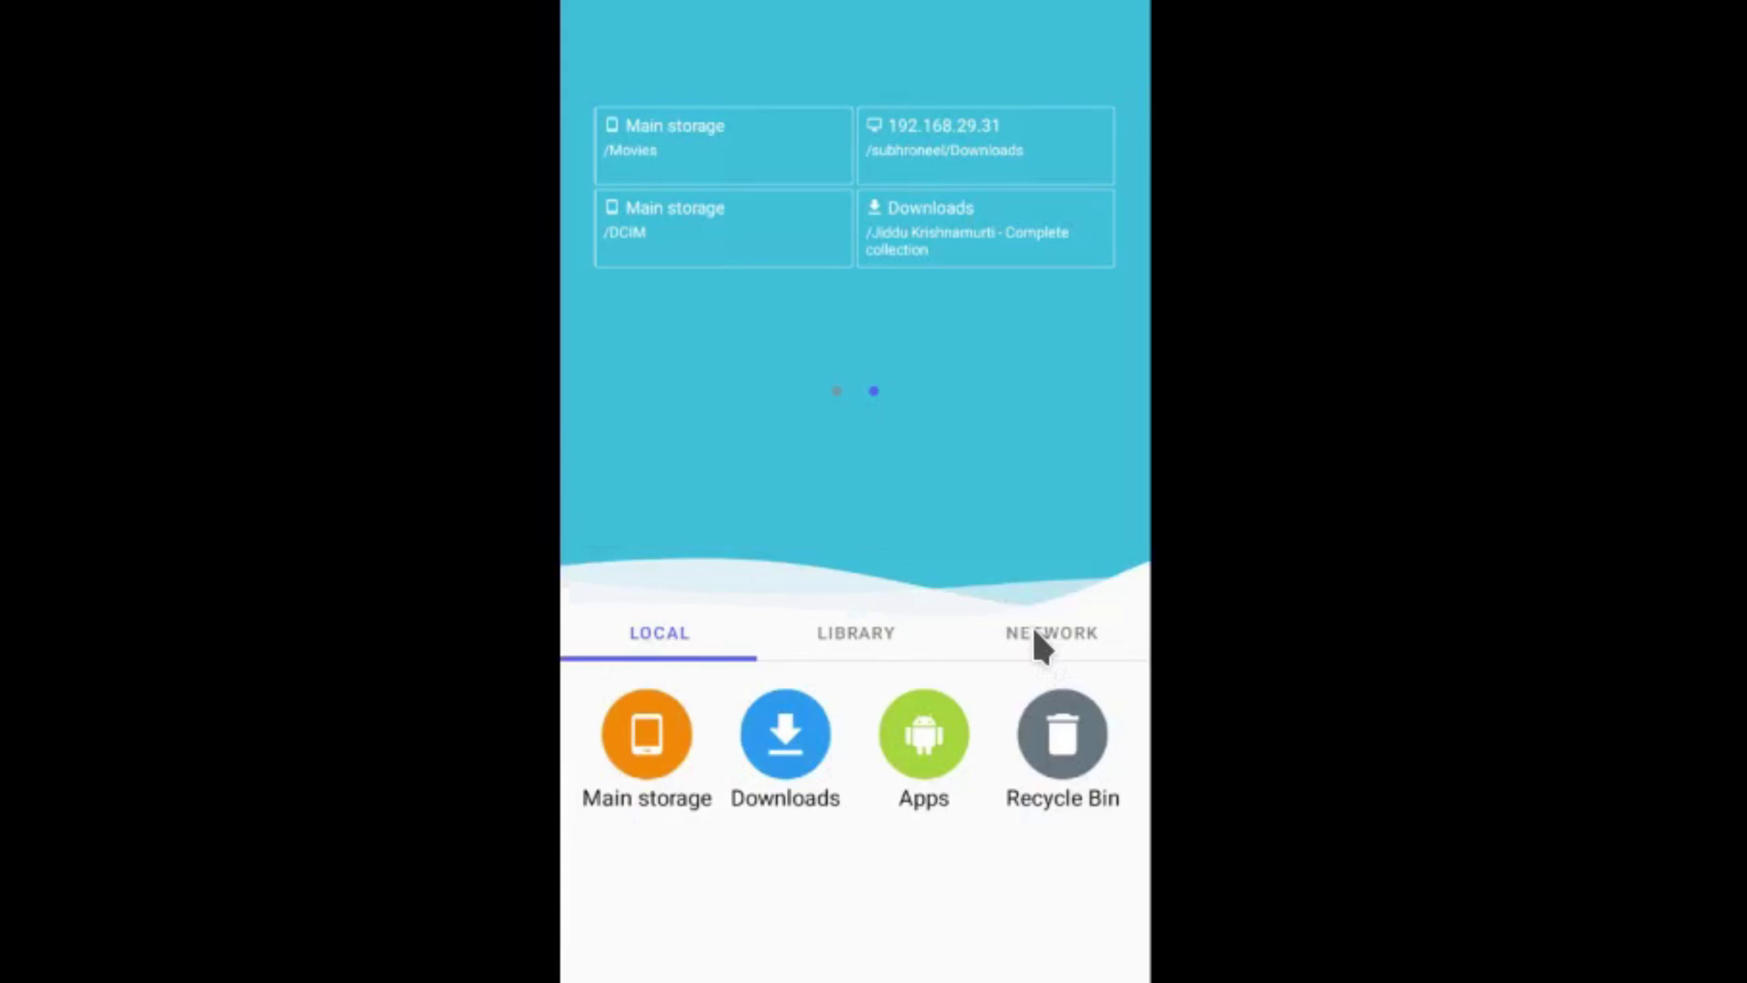
- Edit the saved 192.168.29.31 connection to show the display name 'MacOS Monterey SMB'
{"action": "left_click", "coordinate": [1036, 633]}
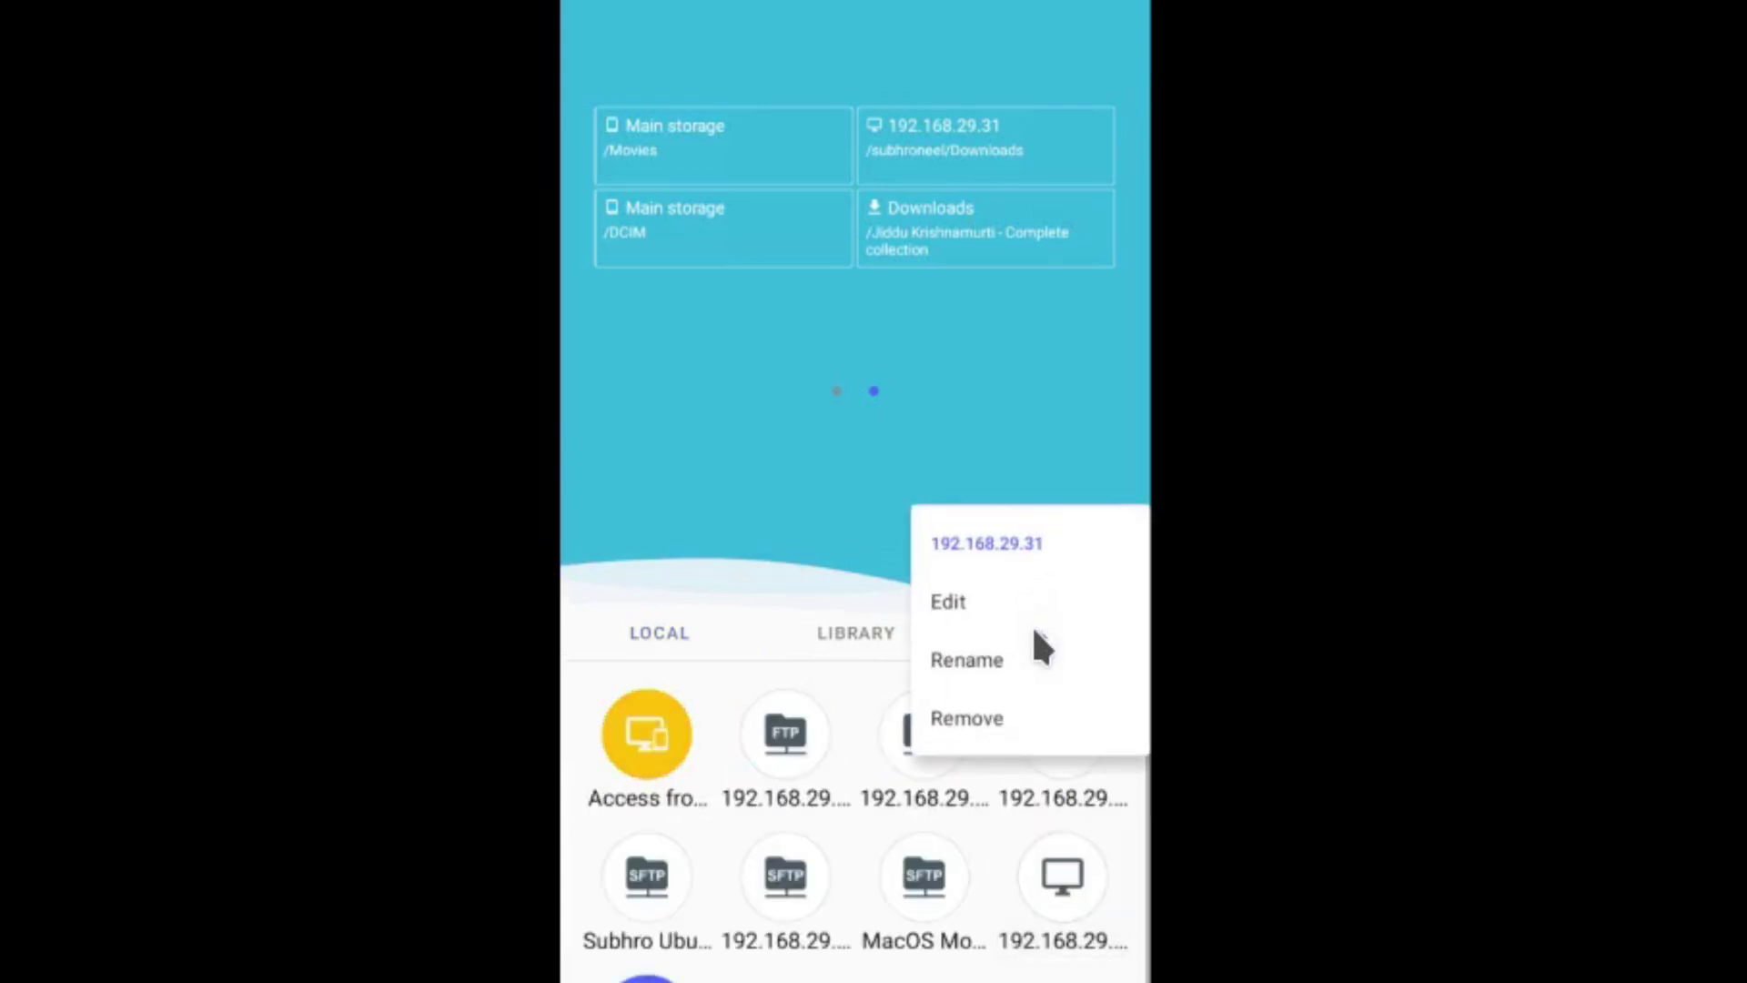
{"action": "left_click", "coordinate": [1034, 626]}
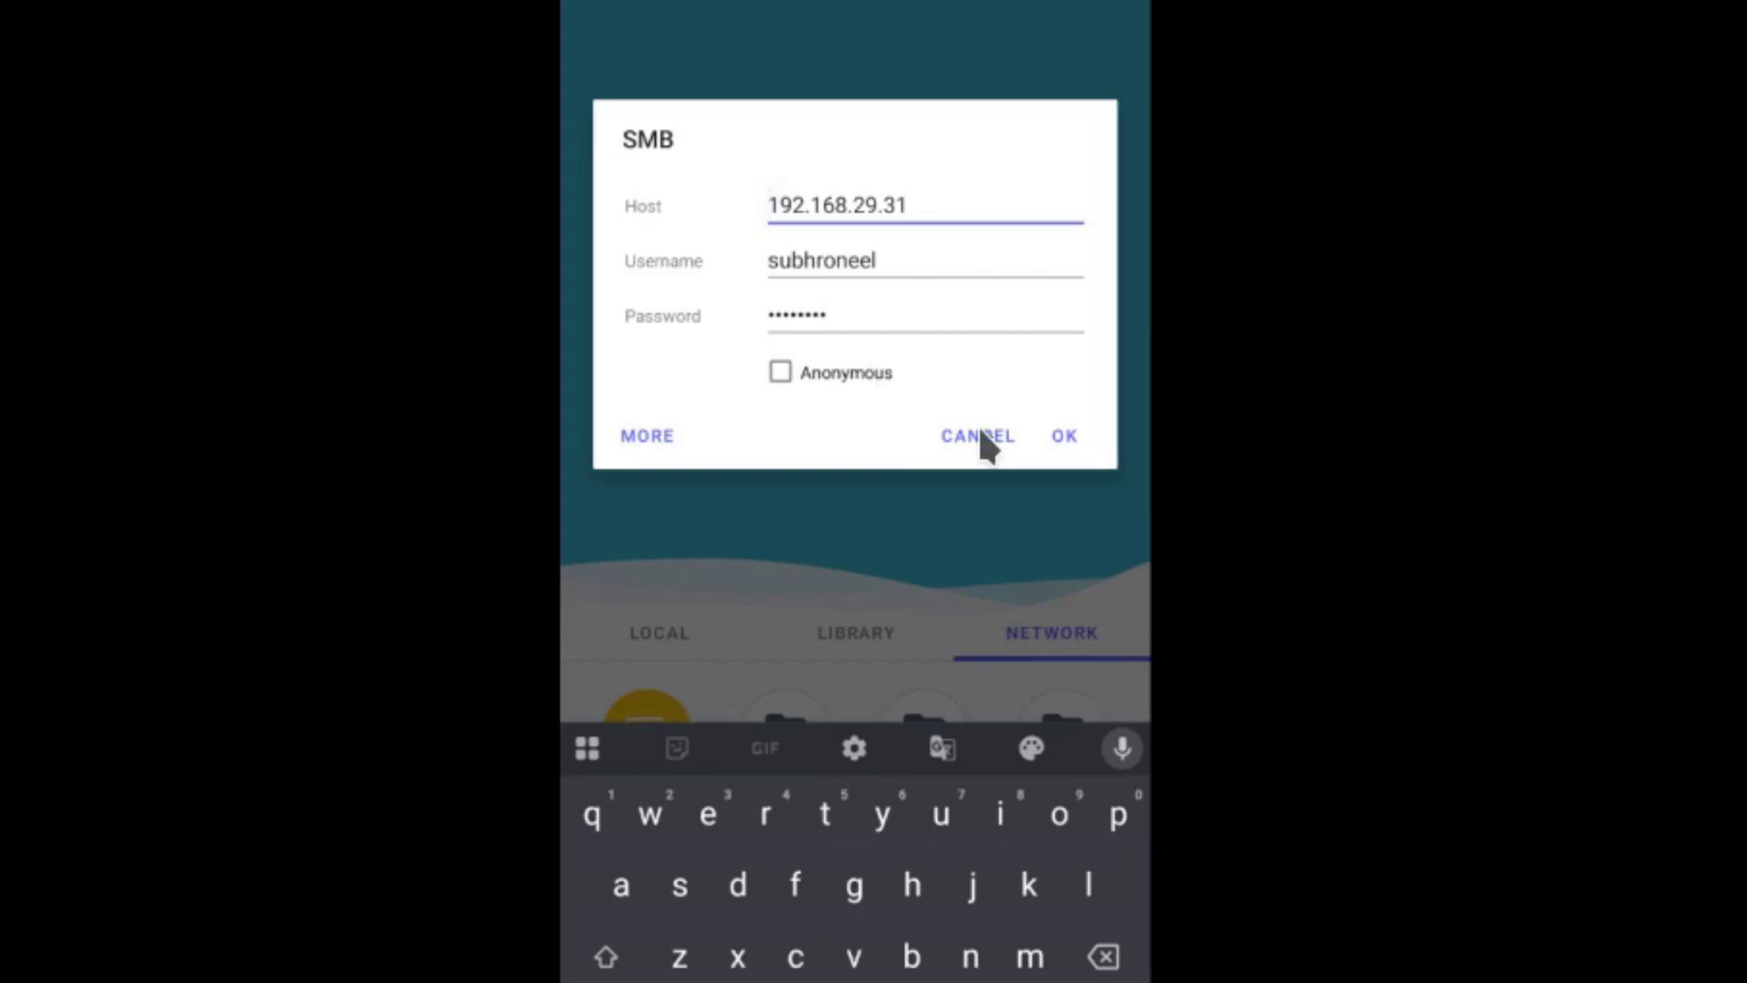
{"action": "left_click", "coordinate": [641, 439]}
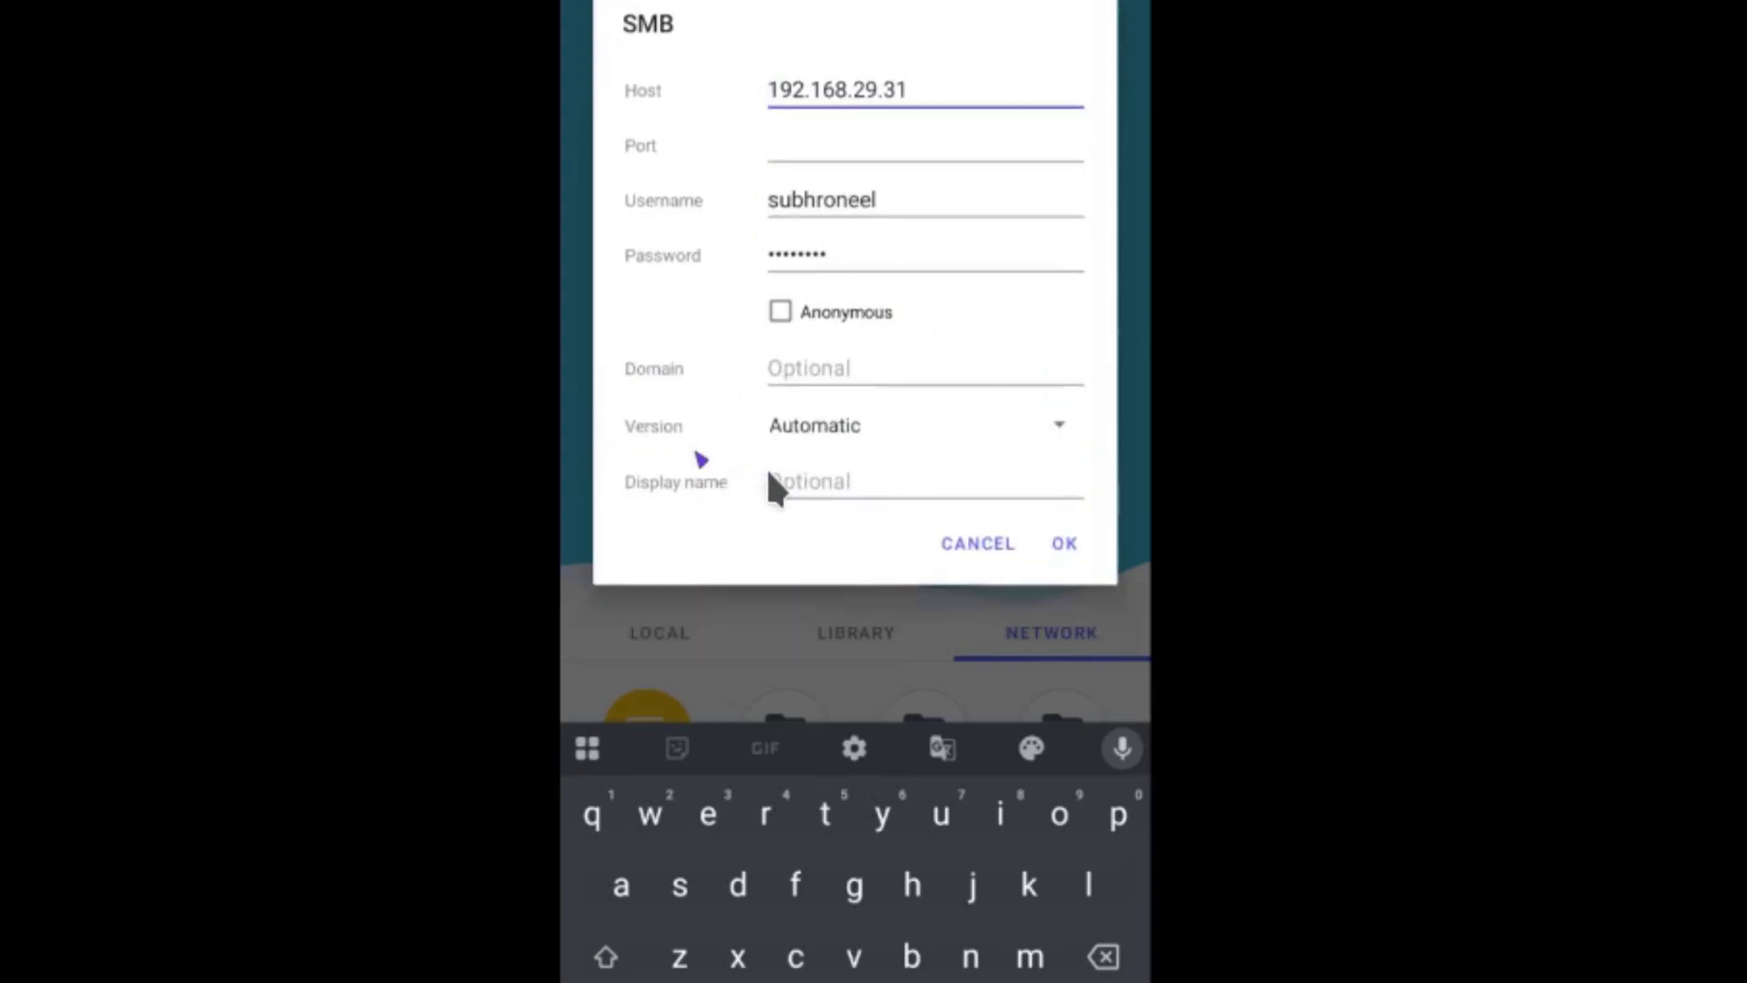
{"action": "left_click", "coordinate": [858, 482]}
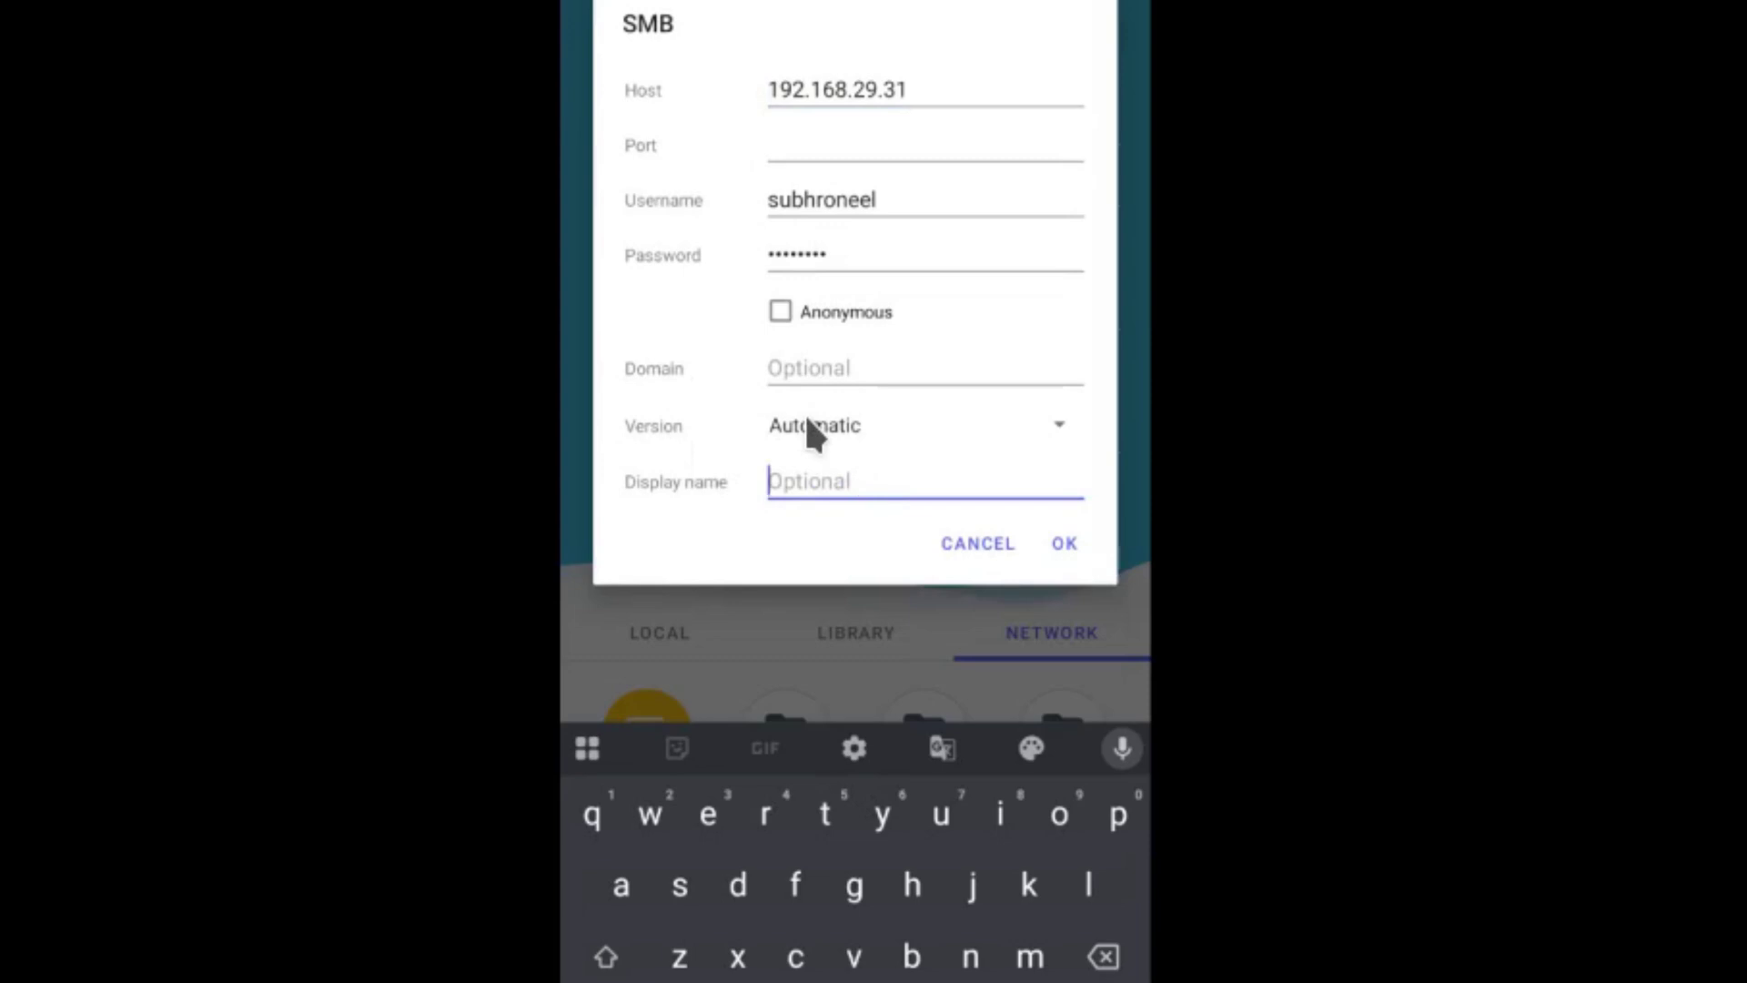
{"action": "type", "text": "MacOS"}
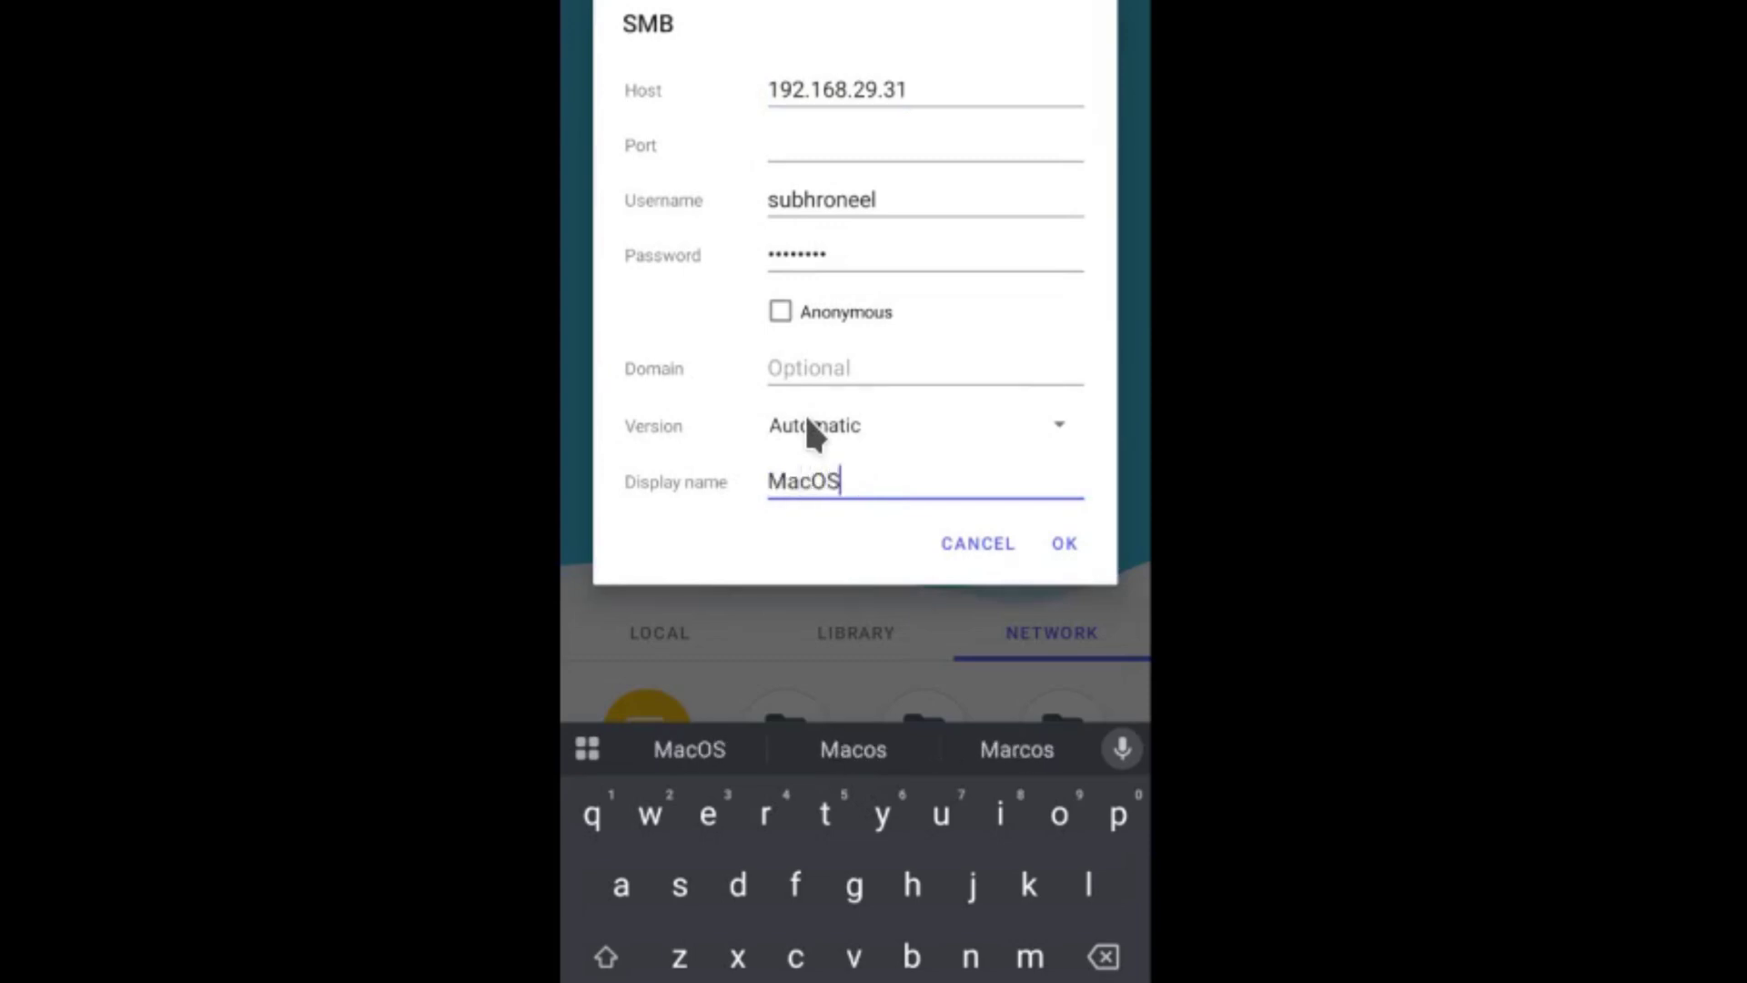
{"action": "type", "text": " <M"}
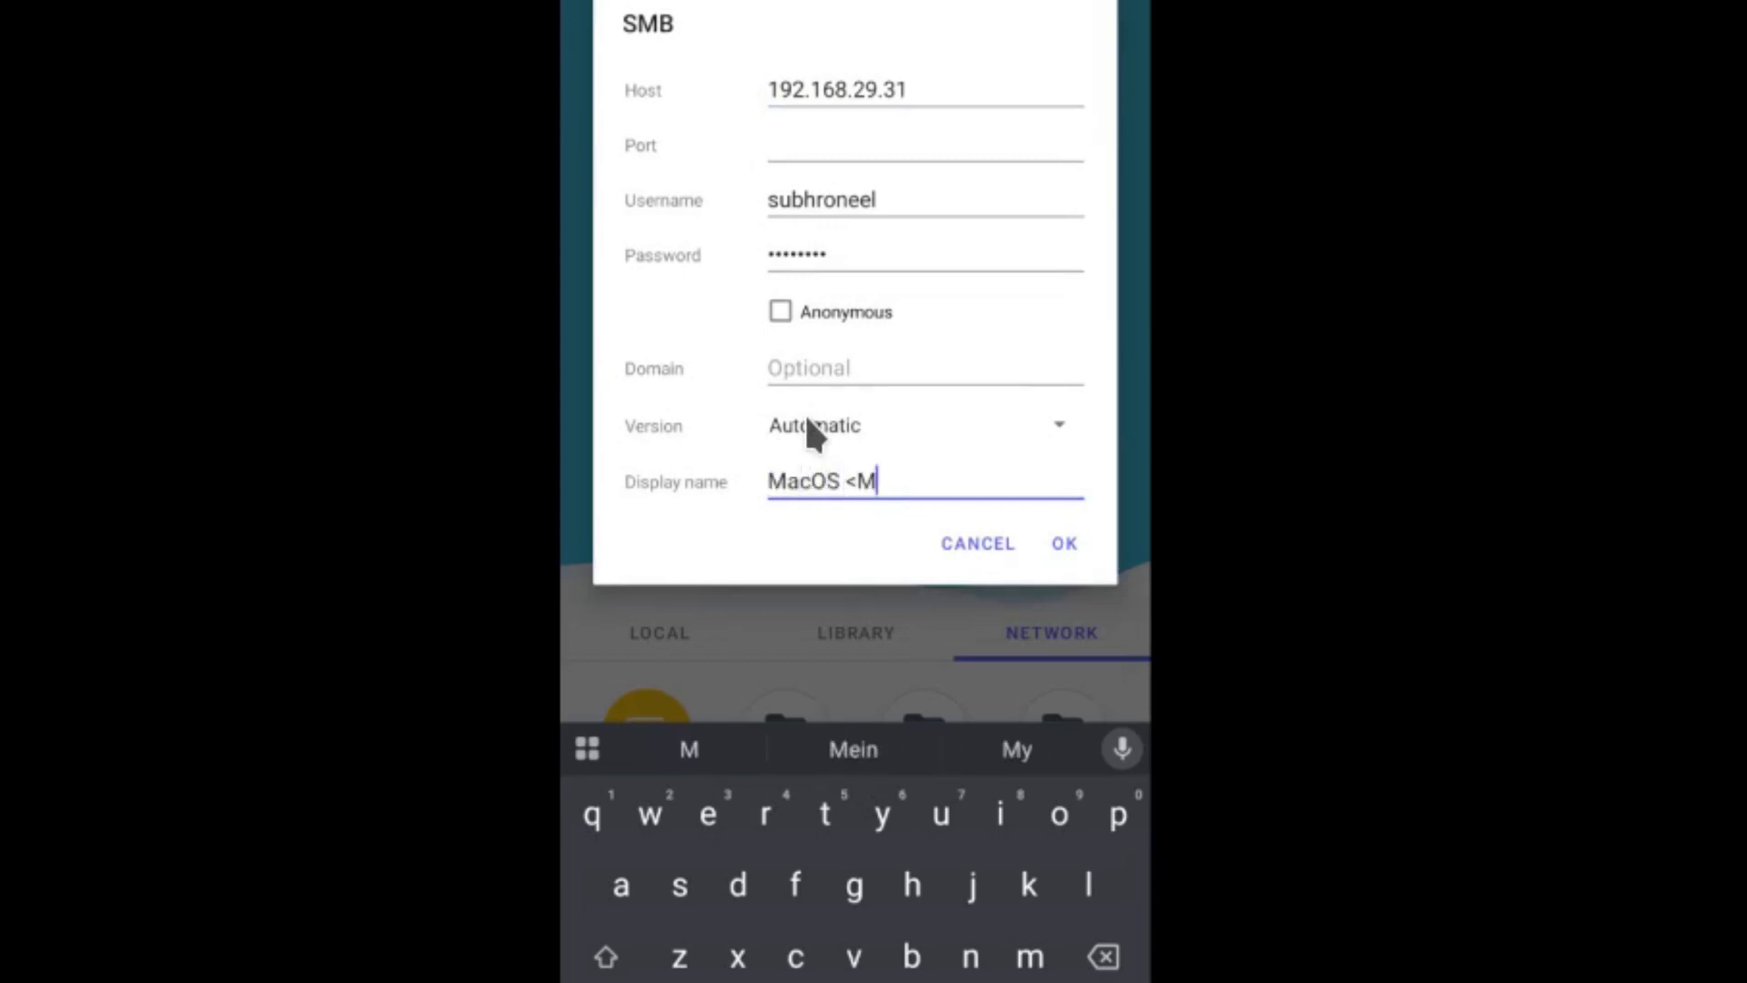
{"action": "key", "text": "BackSpace"}
{"action": "key", "text": "BackSpace"}
{"action": "type", "text": "Mon"}
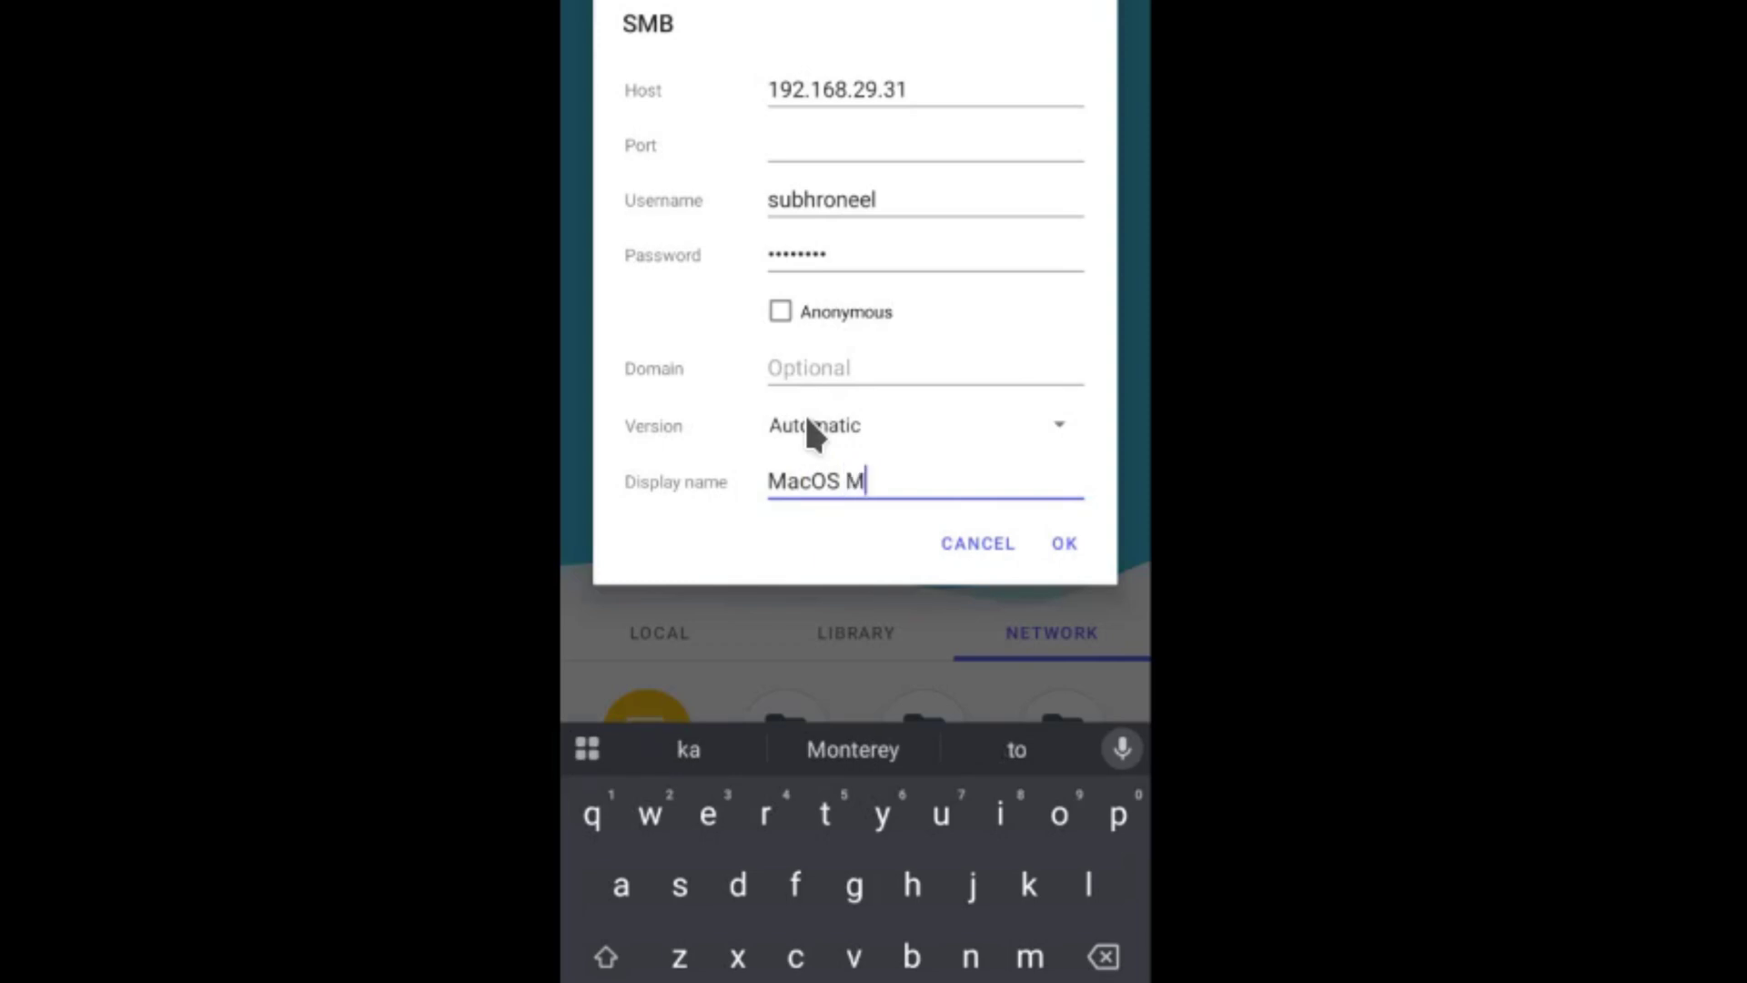
{"action": "type", "text": "terey "}
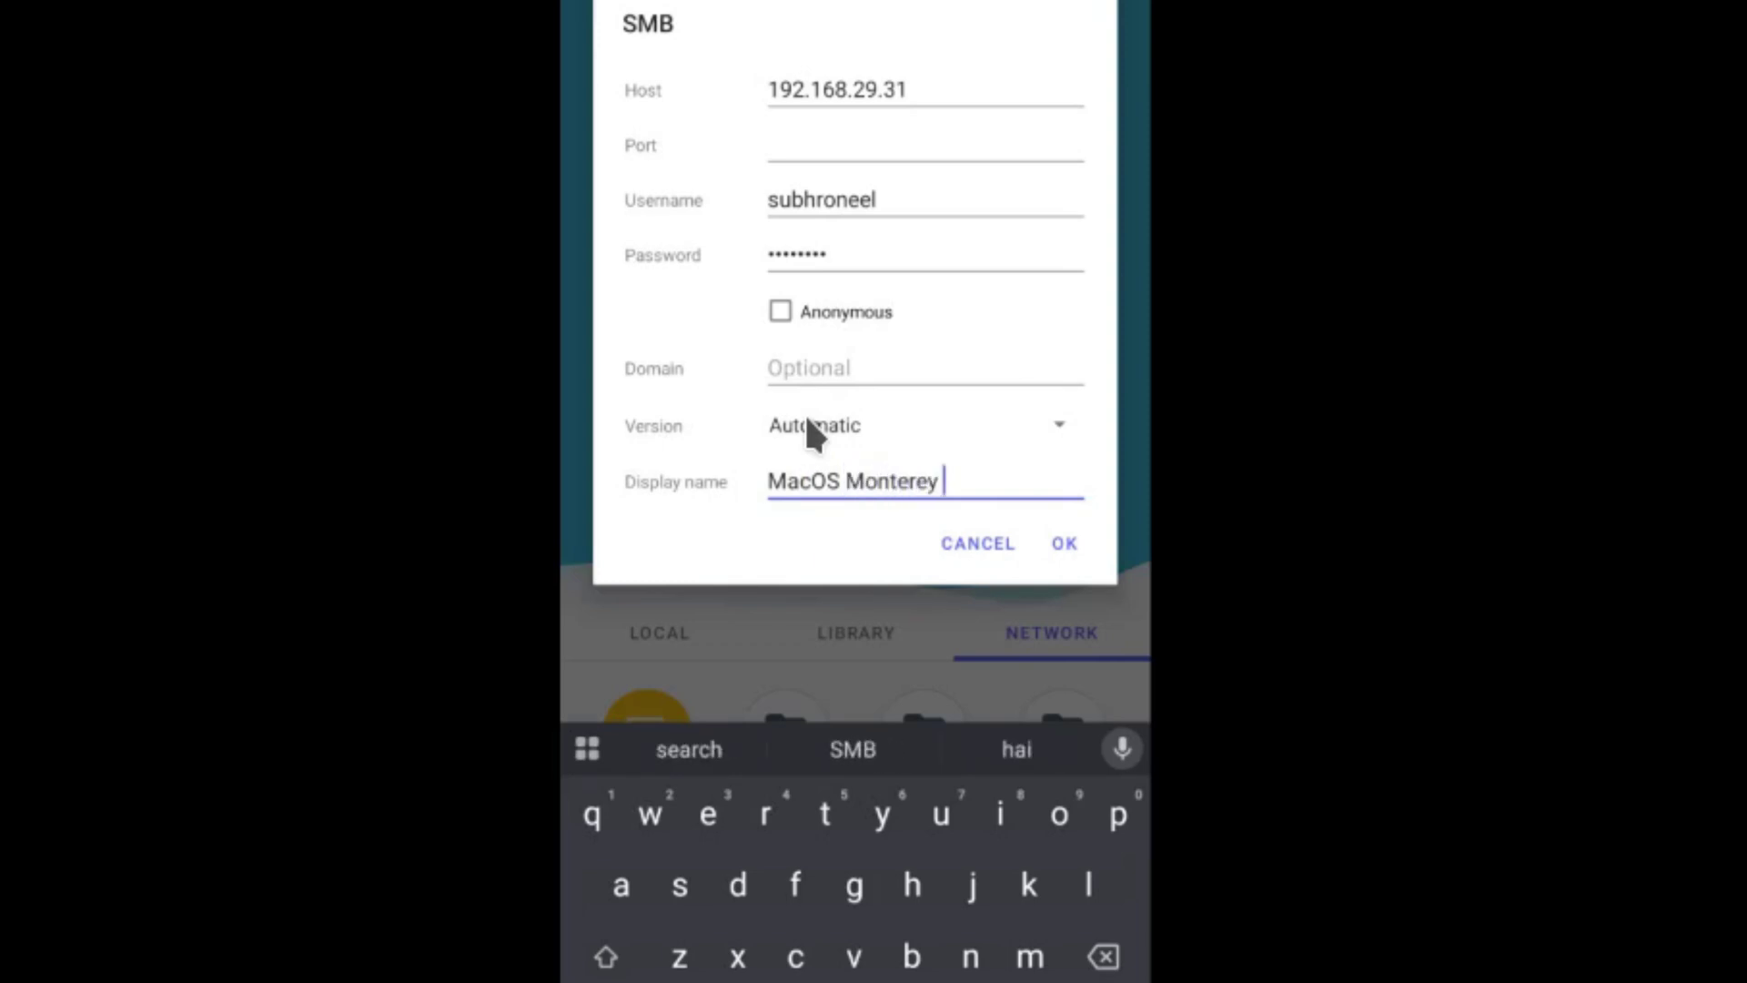
{"action": "type", "text": "SAMBA"}
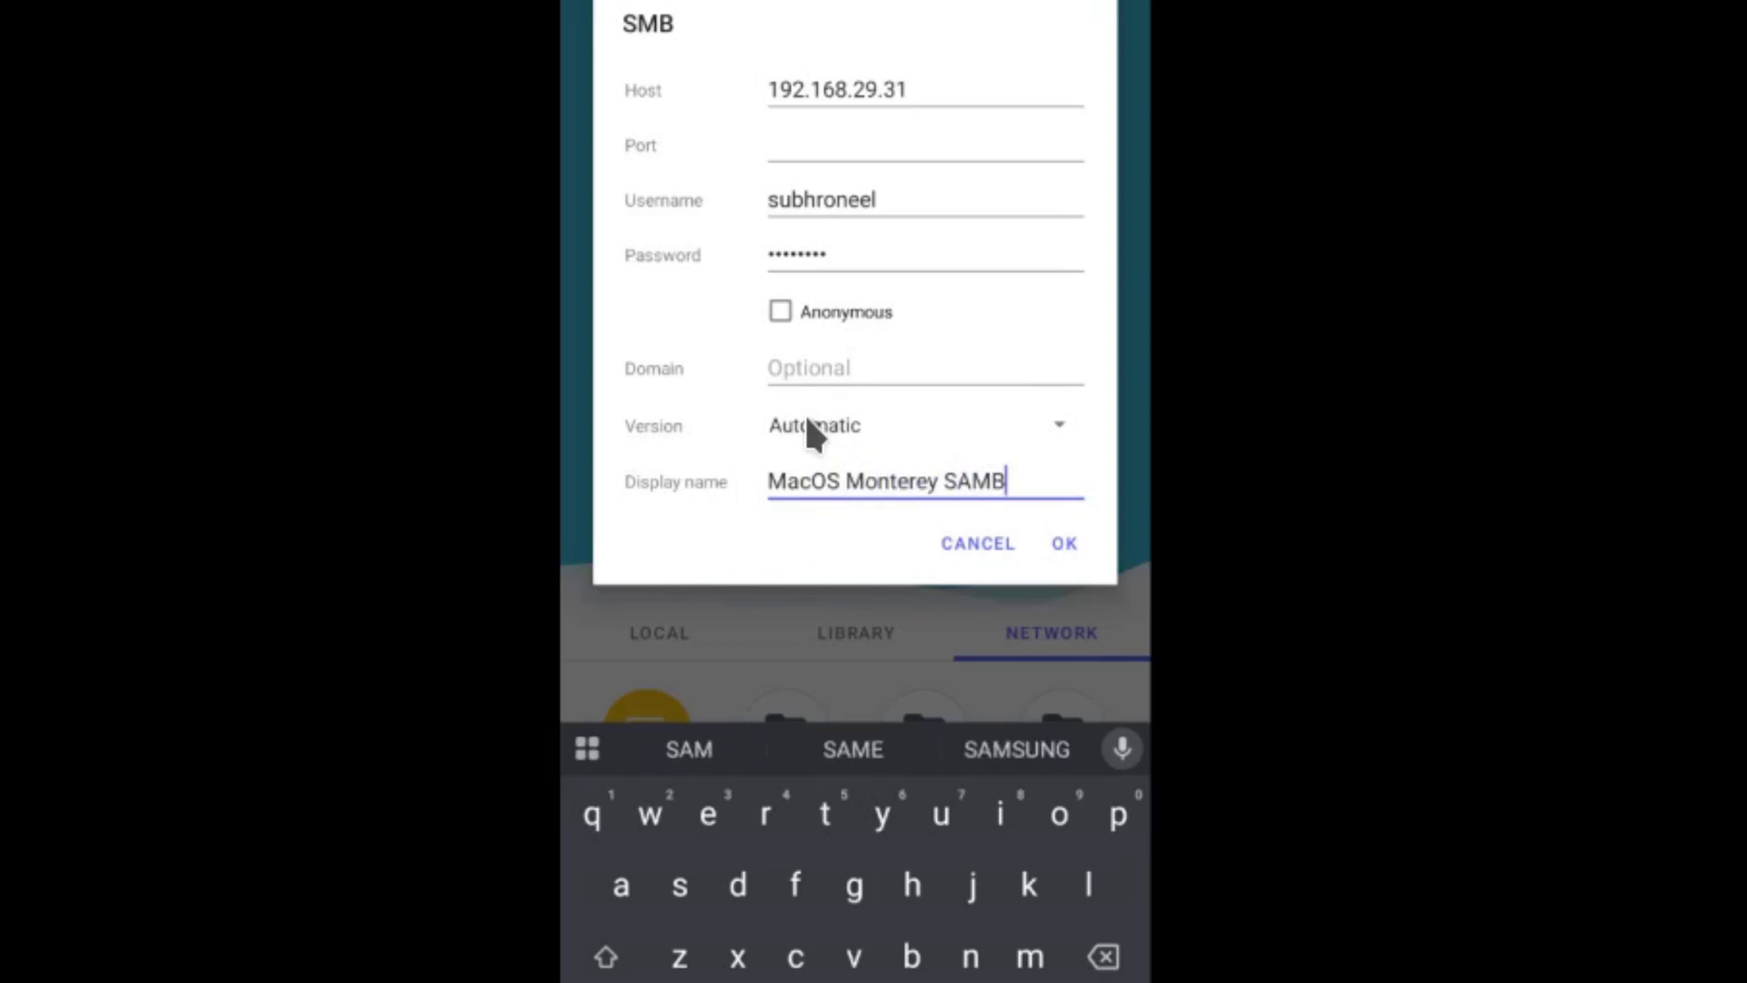
{"action": "key", "text": "BackSpace"}
{"action": "key", "text": "BackSpace"}
{"action": "key", "text": "BackSpace"}
{"action": "key", "text": "BackSpace"}
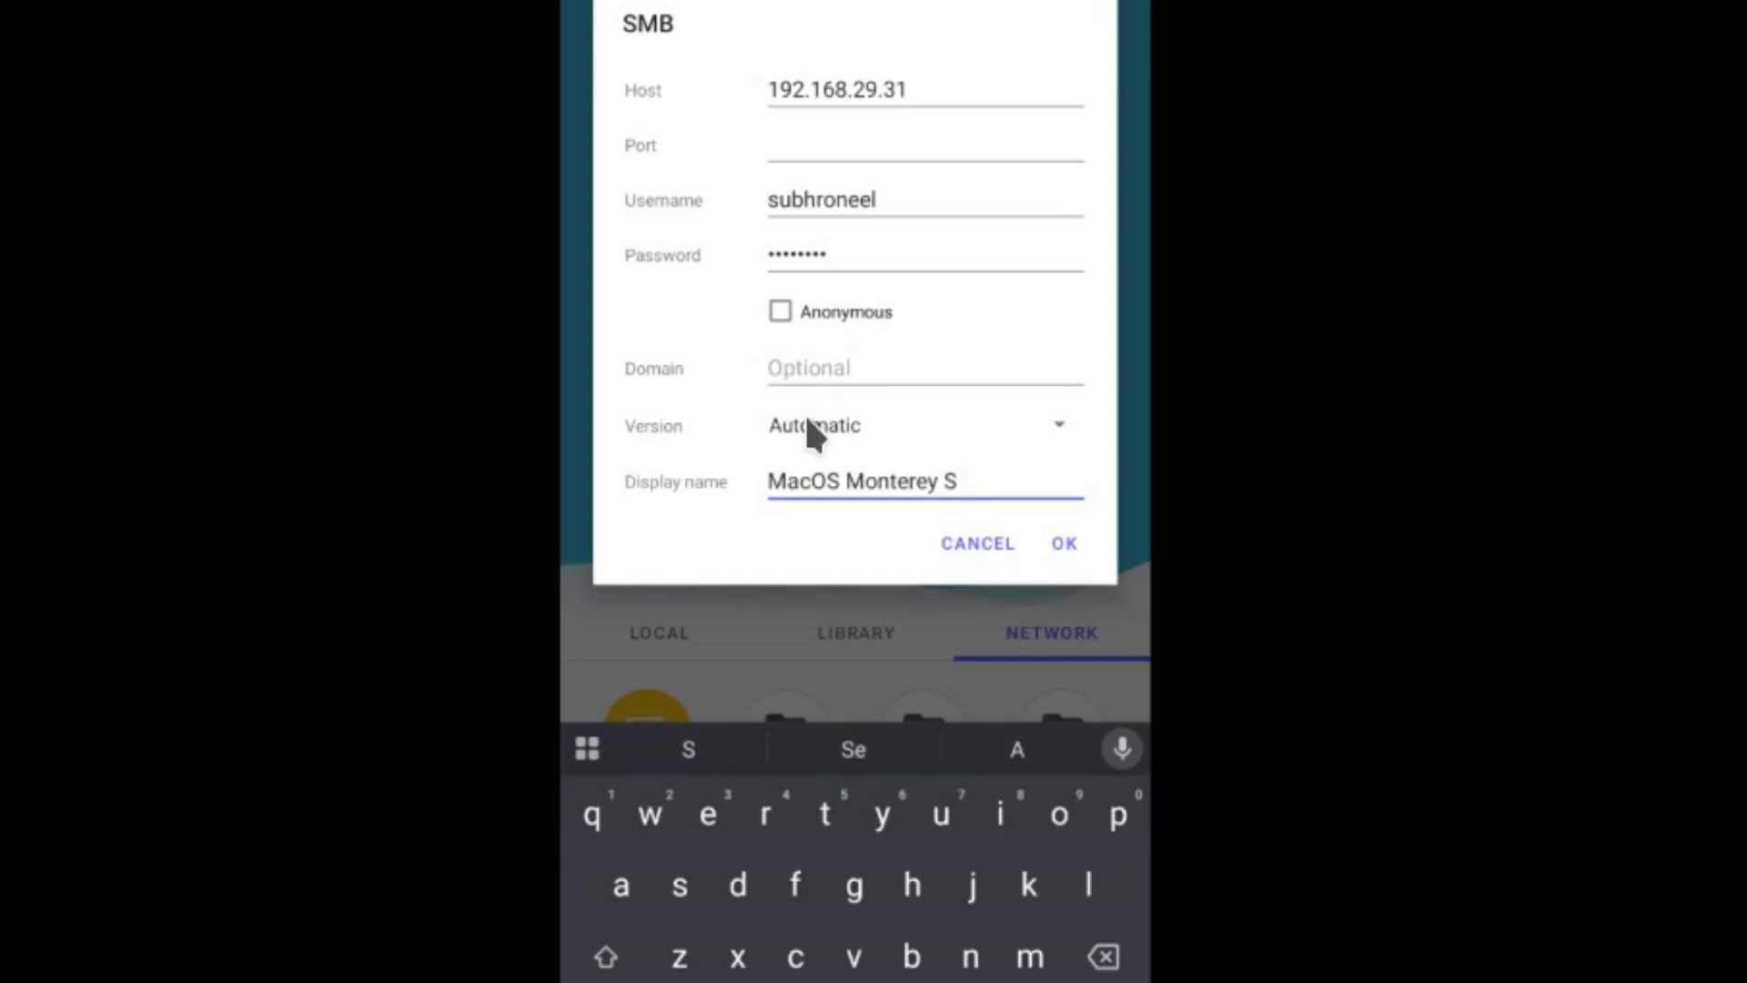
{"action": "type", "text": "MB"}
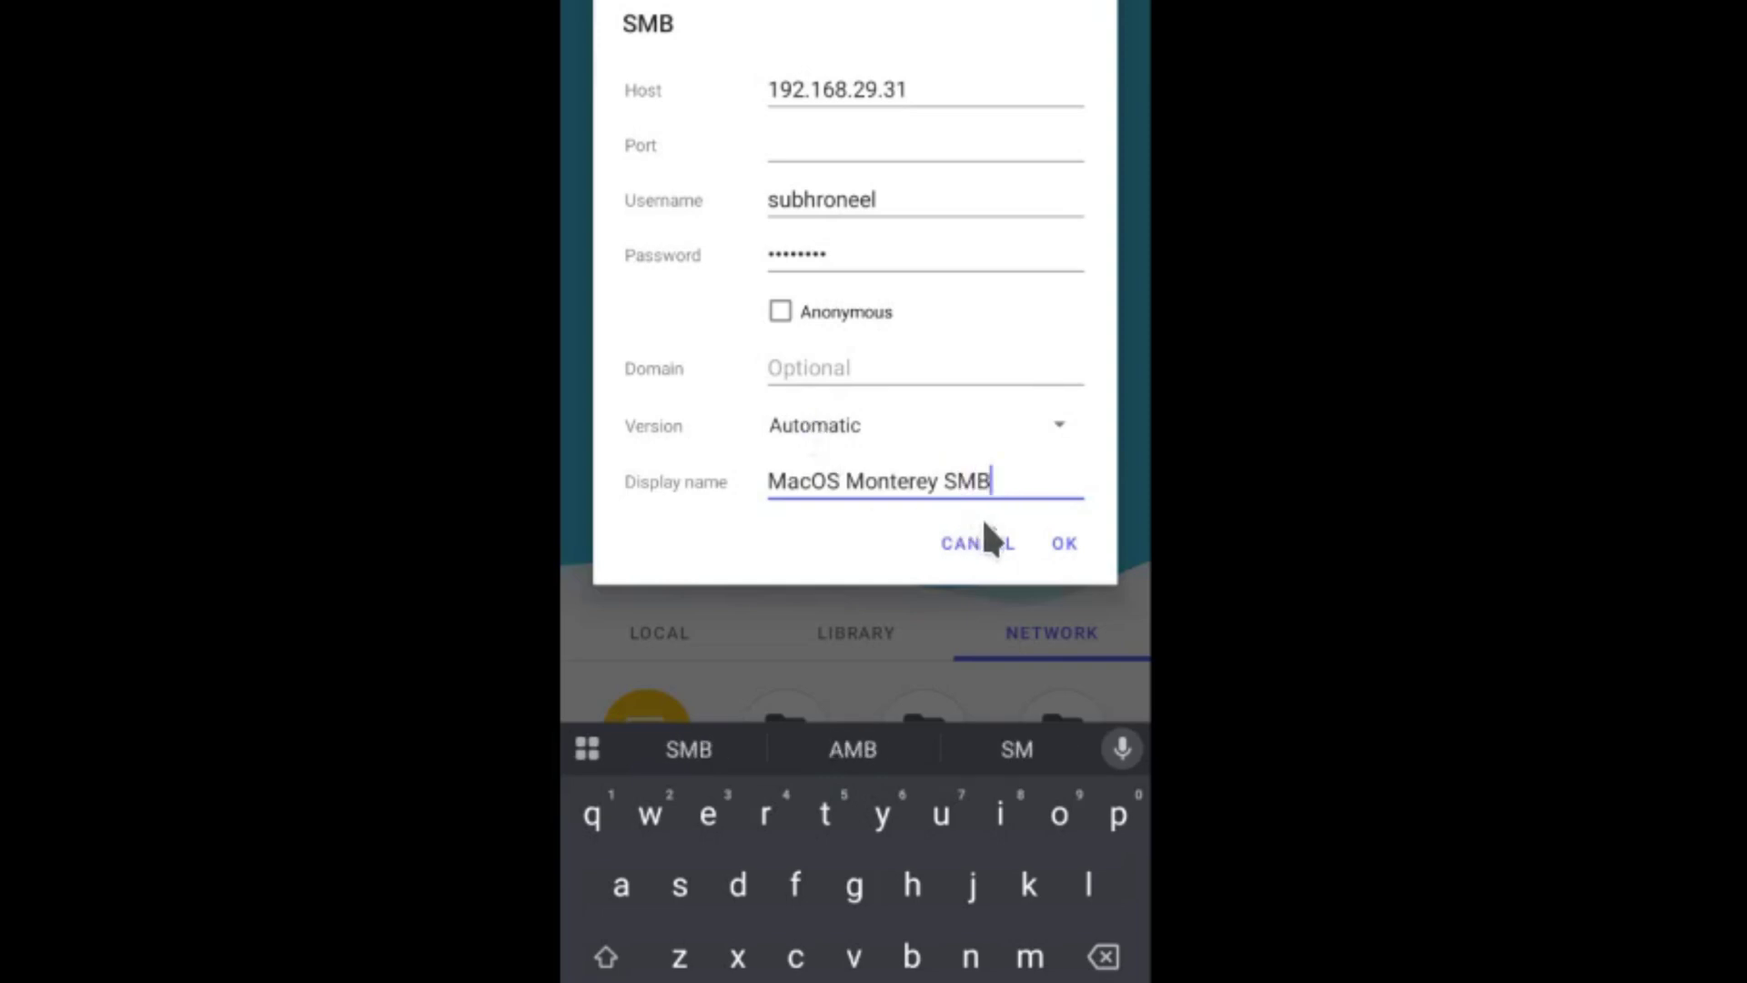
{"action": "left_click", "coordinate": [1061, 544]}
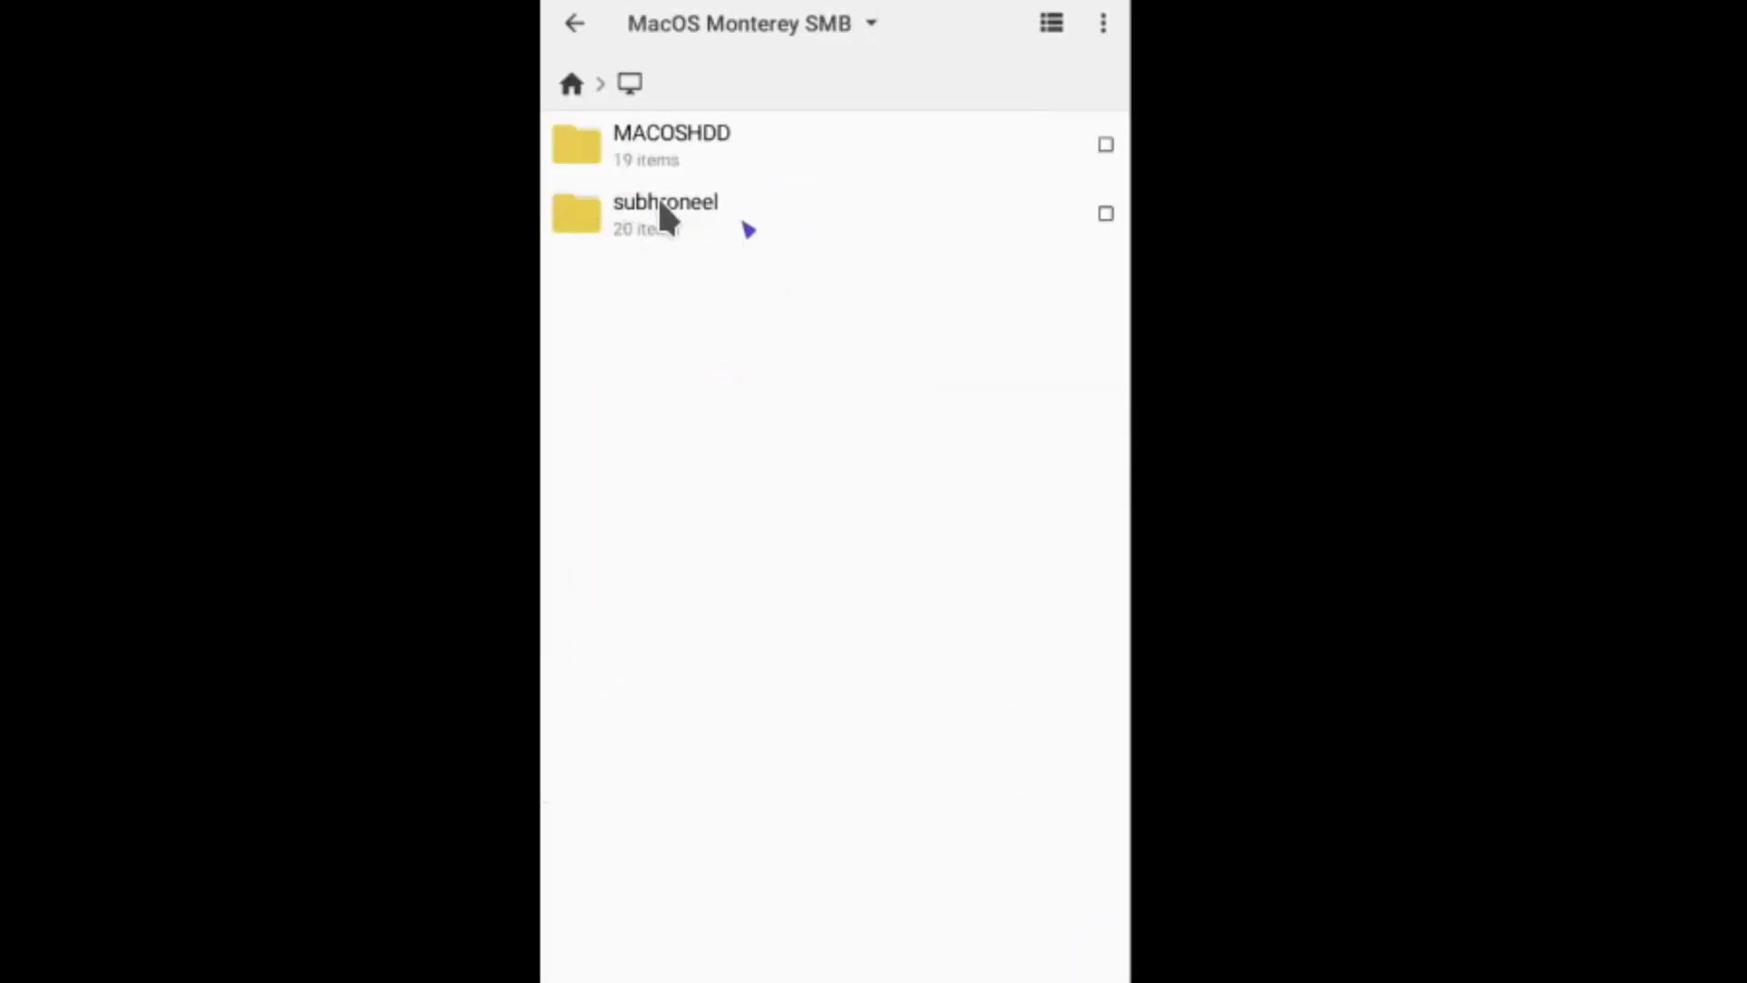
{"action": "left_click", "coordinate": [572, 21]}
{"action": "scroll", "coordinate": [910, 886], "scroll_direction": "down", "scroll_amount": 2}
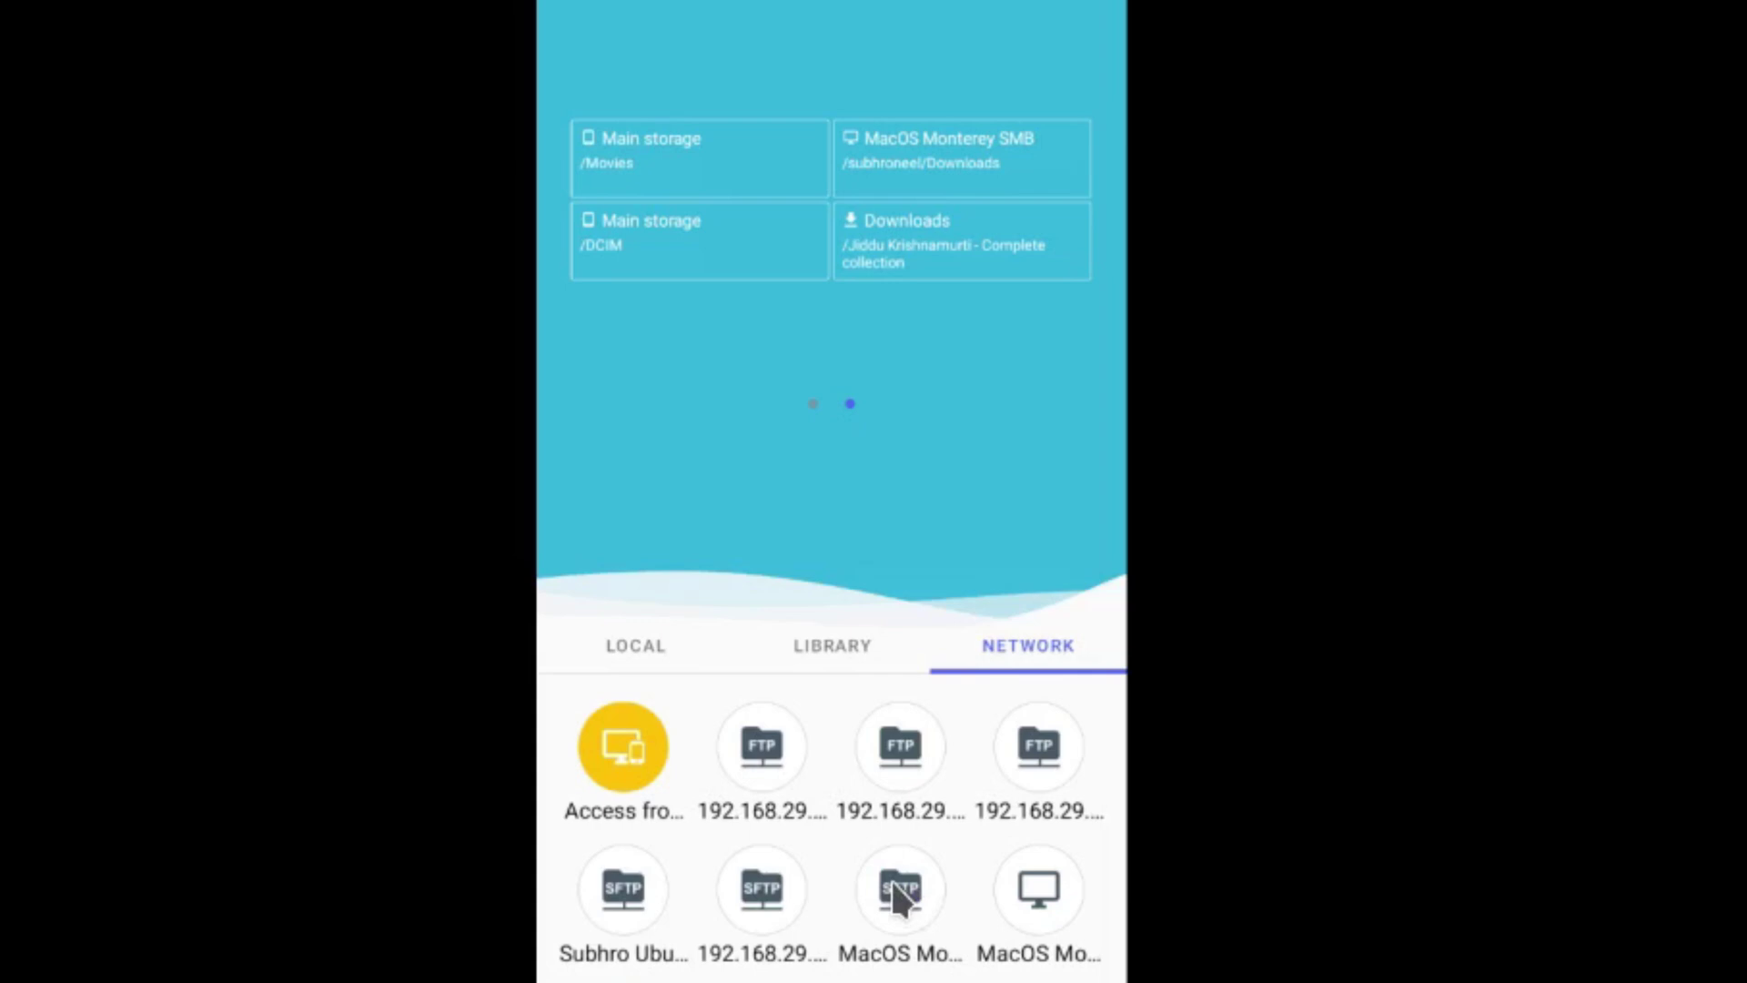
{"action": "scroll", "coordinate": [847, 847], "scroll_direction": "down", "scroll_amount": 1}
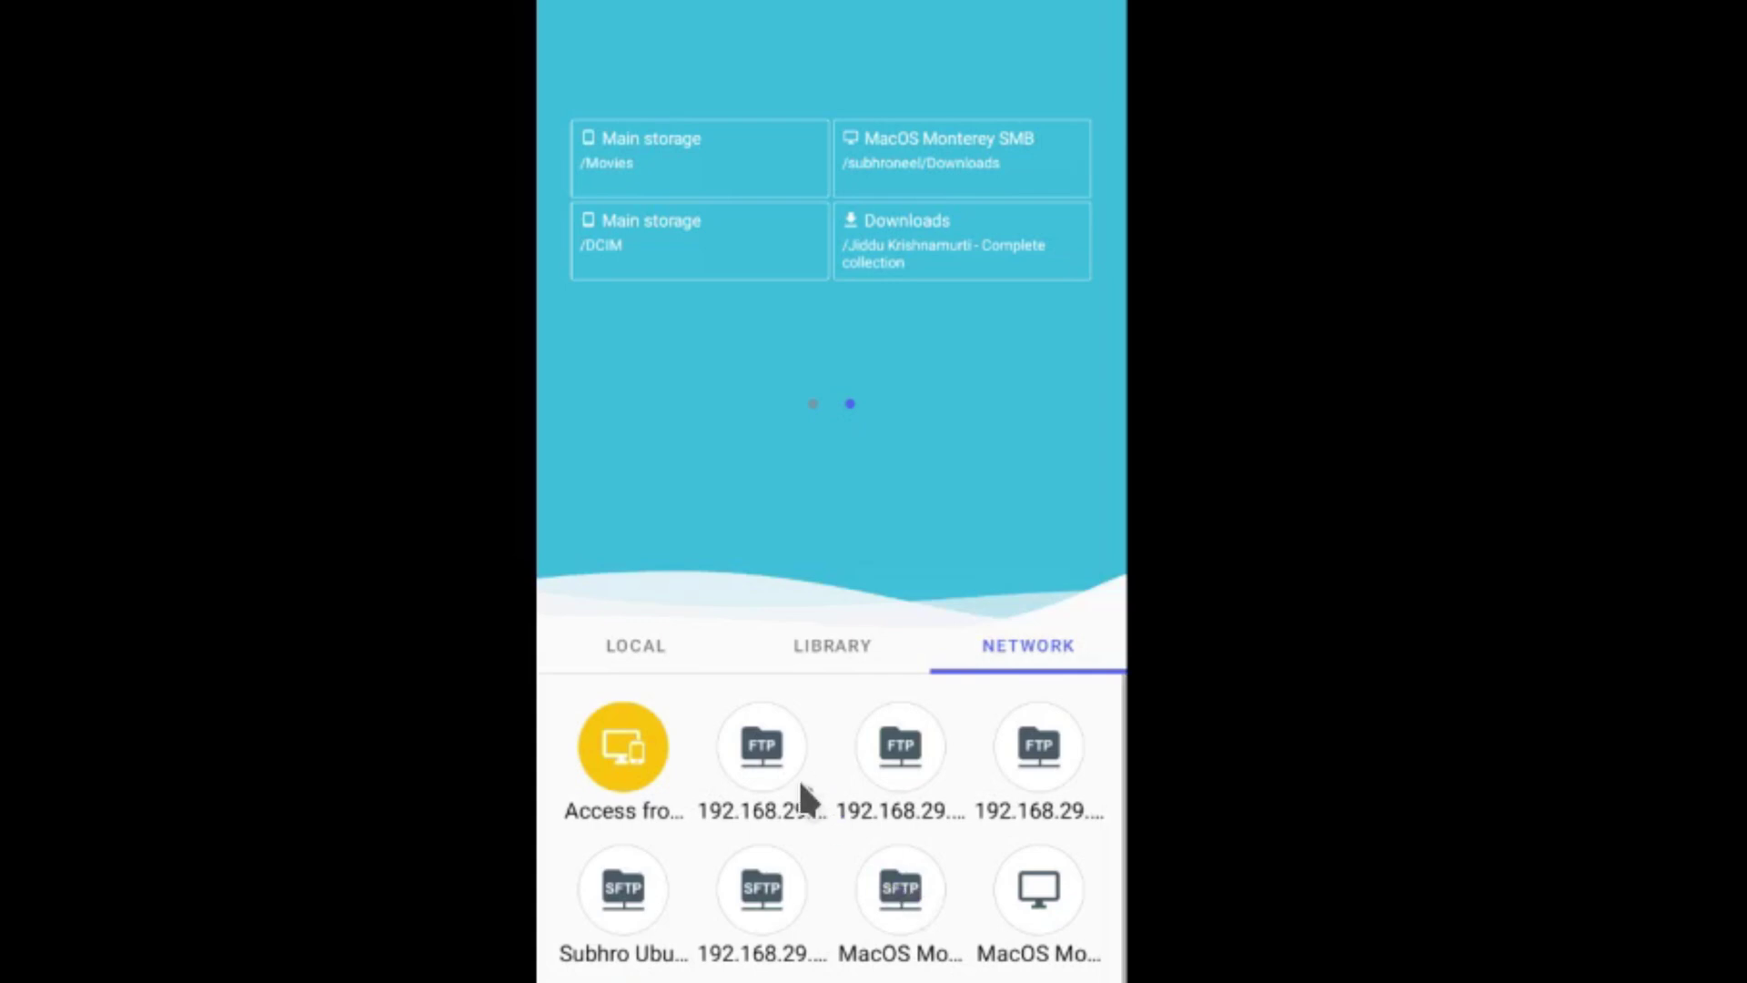